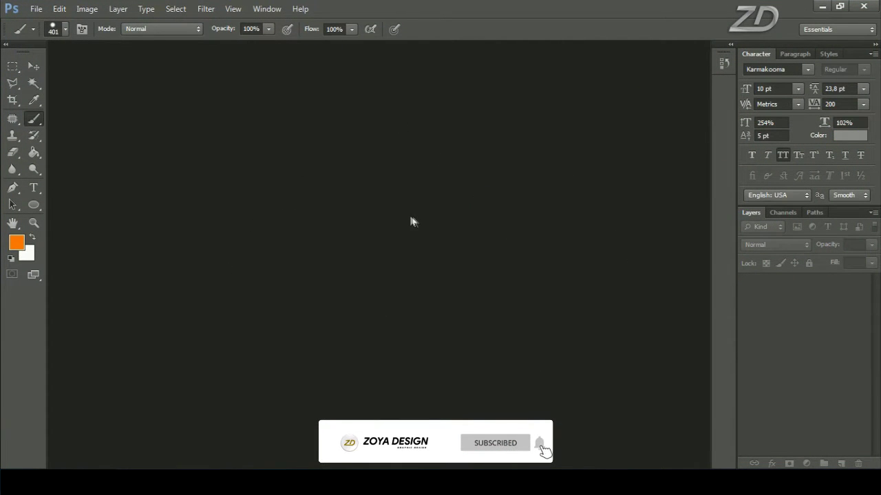
Create a white 30 × 15 cm RGB Color document named TEXT PEN TOOL.
click(36, 9)
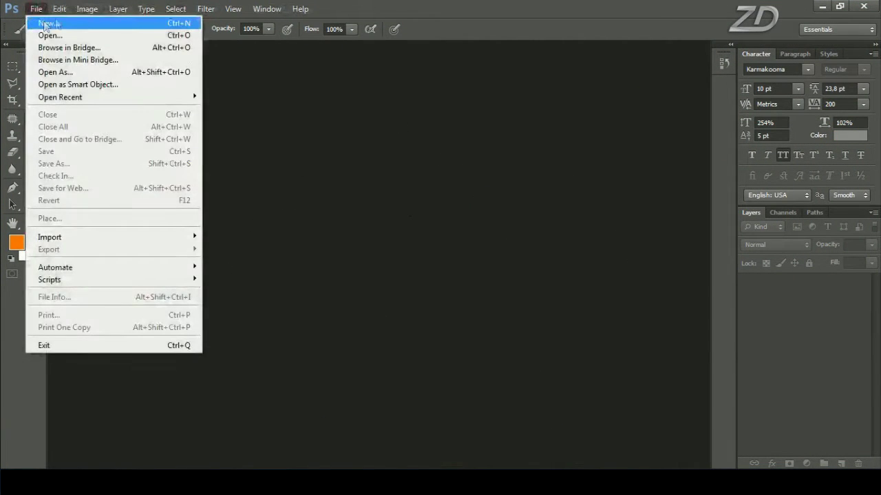
click(64, 23)
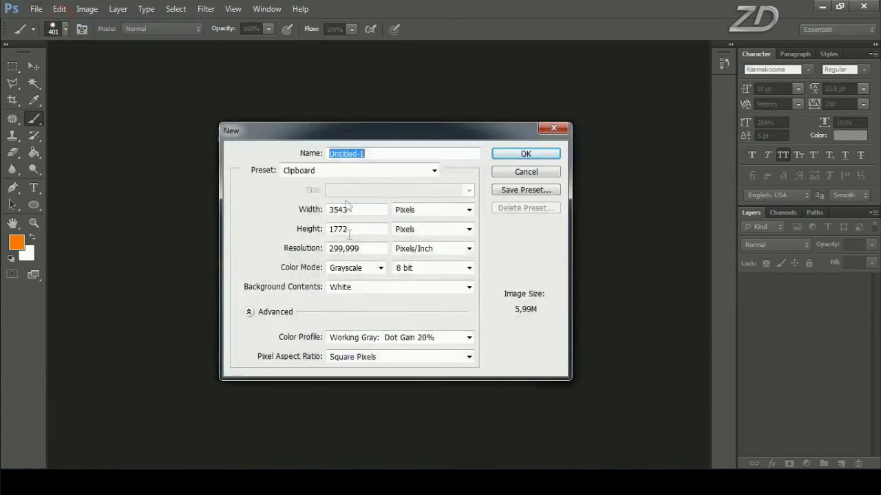
click(469, 210)
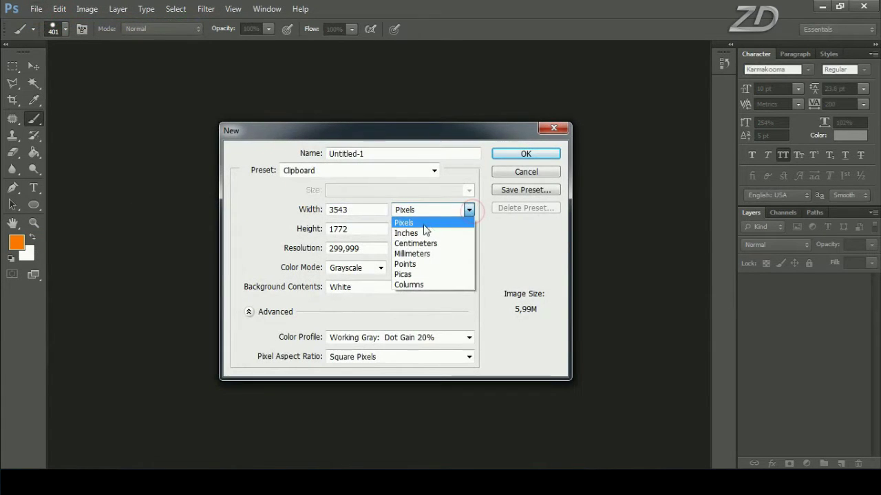
click(433, 244)
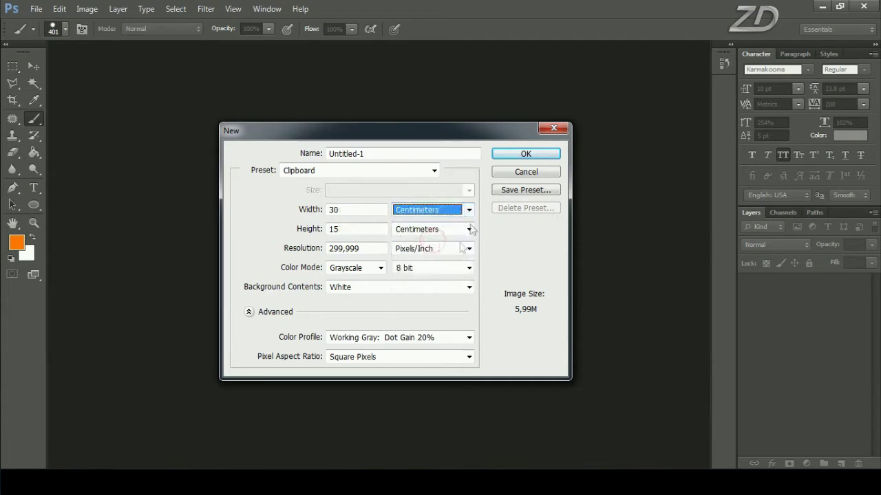
double_click(341, 209)
double_click(360, 225)
double_click(378, 248)
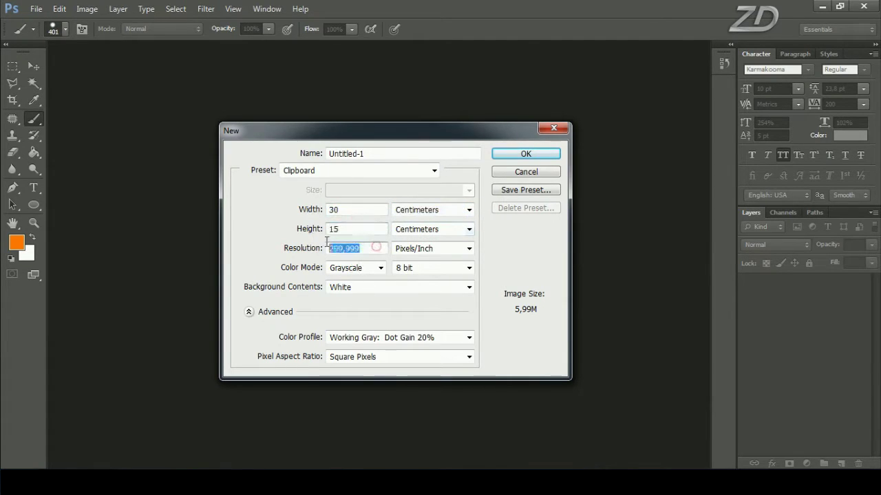
click(375, 267)
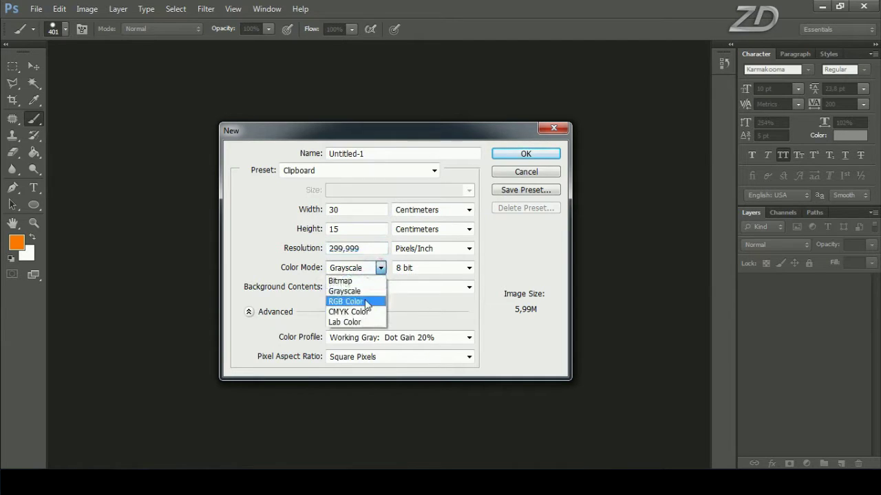
click(366, 302)
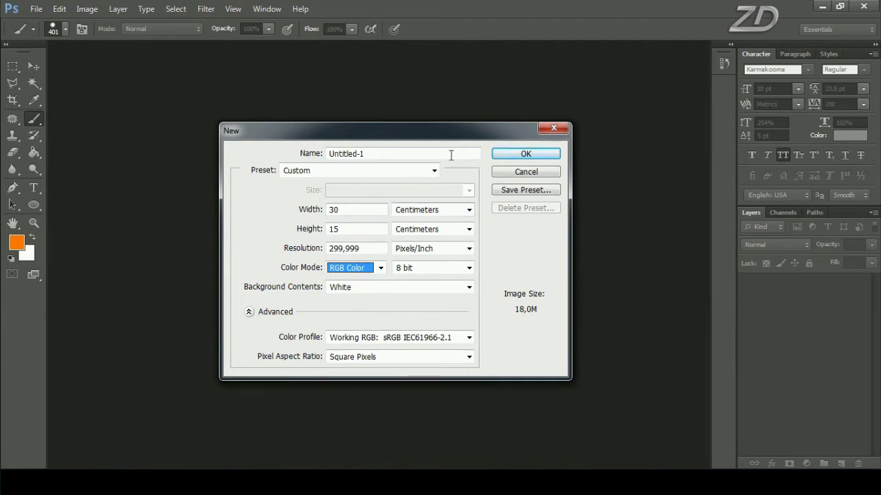
double_click(451, 155)
text(TEXT PEN TOOL)
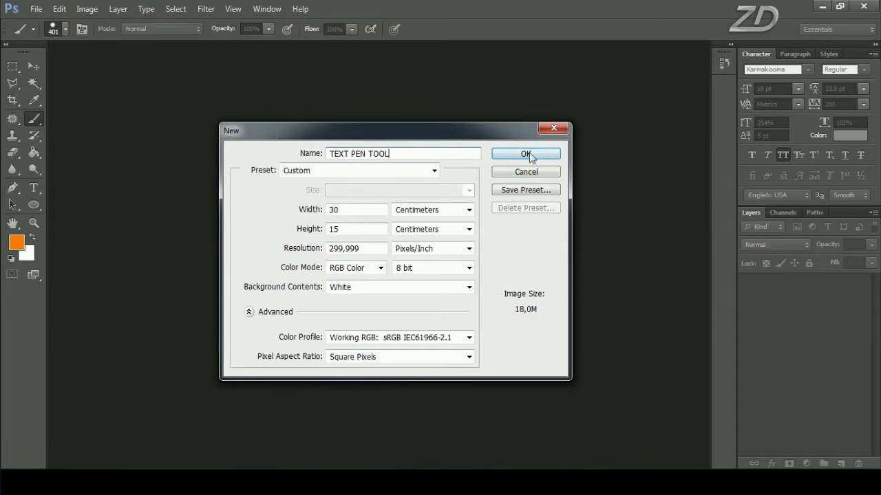
click(552, 155)
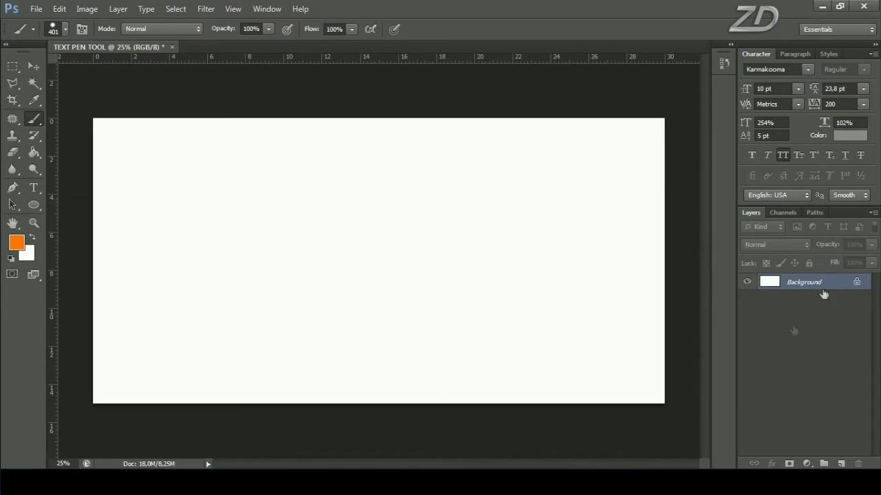
Add an empty Layer 1 and set the Brush Tool to a 4 px size.
click(843, 463)
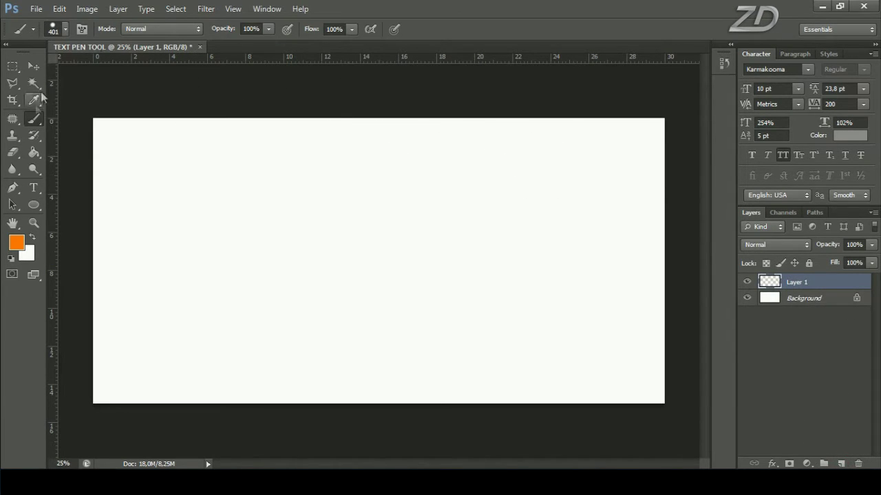
right_click(34, 120)
click(88, 118)
right_click(439, 160)
drag(563, 191, 556, 194)
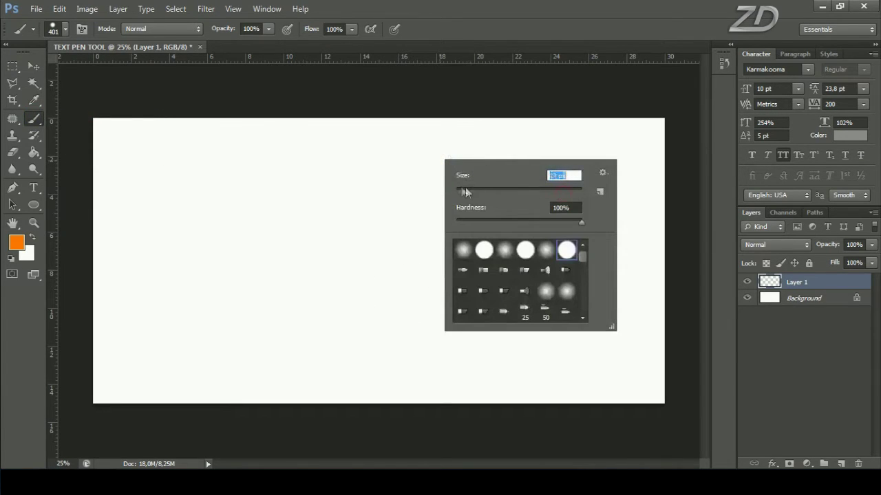
drag(460, 187, 458, 187)
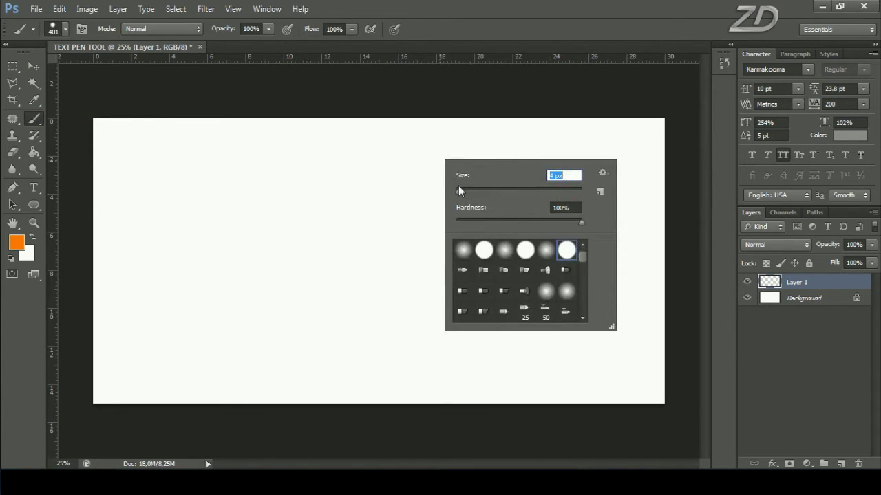
double_click(571, 254)
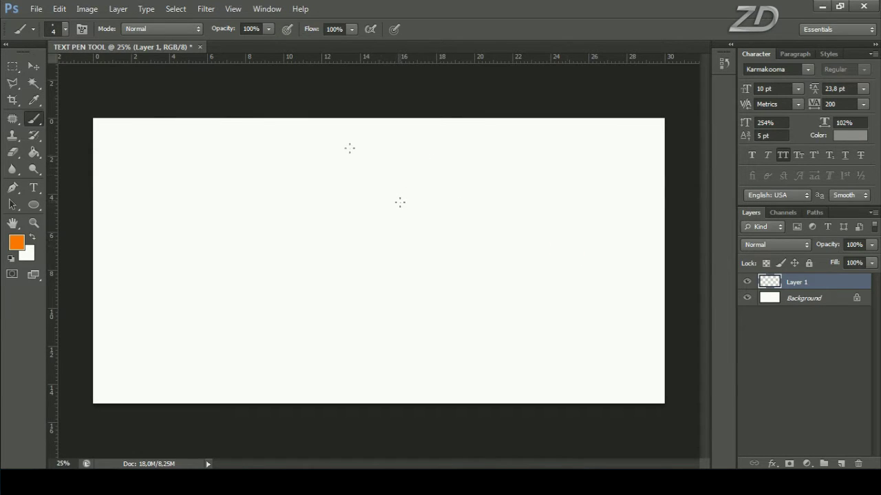
Set the foreground colour to black and zoom in on the canvas.
click(16, 241)
drag(461, 295, 423, 392)
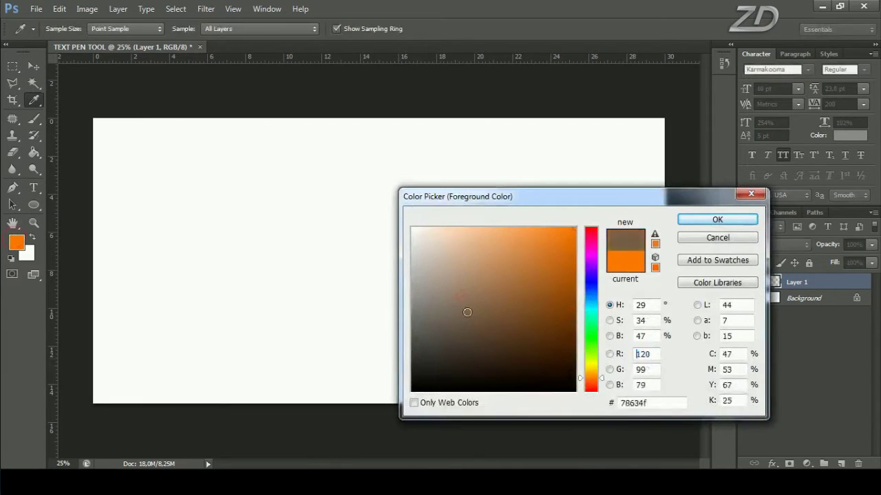
click(701, 223)
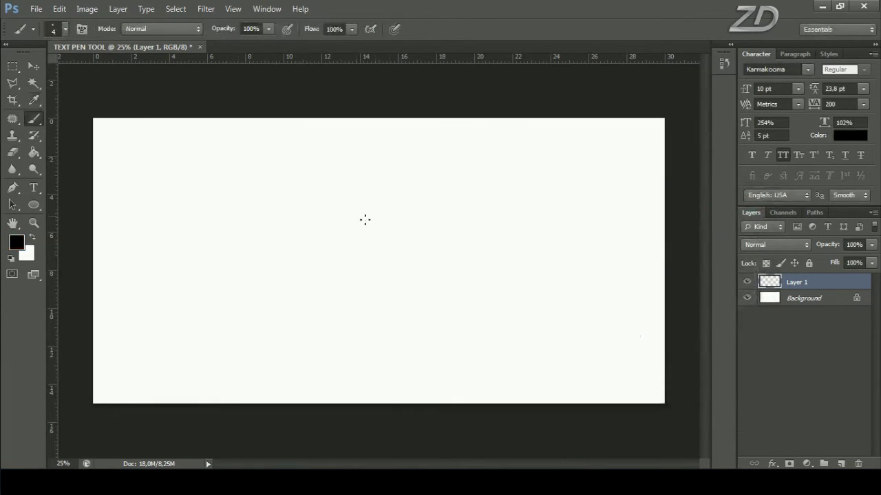
key(ctrl+plus)
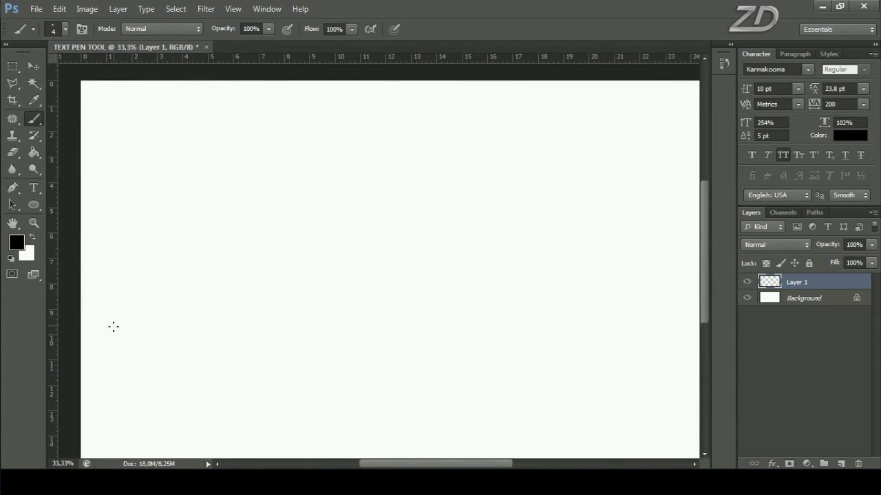
Sketch the rising lead-in stroke and the looped cursive 'l'.
mouse_move(128, 304)
mouse_down()
mouse_move(217, 250)
mouse_move(315, 226)
mouse_move(348, 202)
mouse_up()
scroll(339, 242, up, 3)
scroll(340, 241, right, 3)
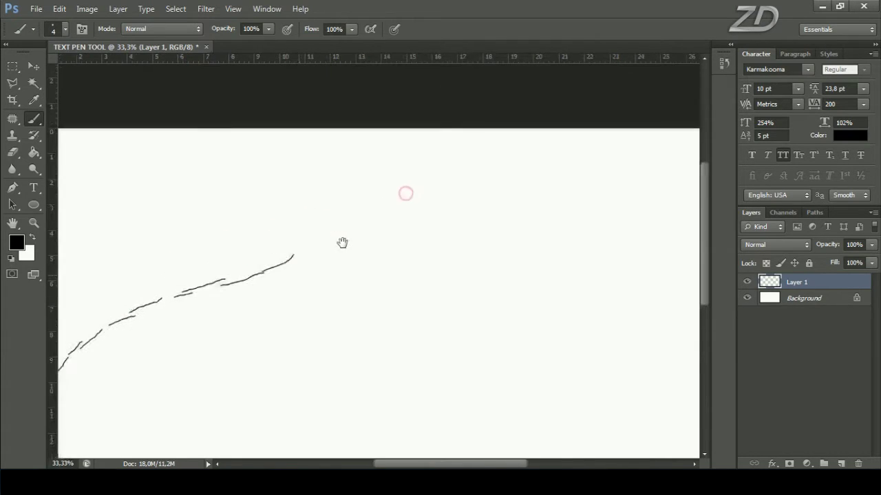
mouse_move(294, 203)
mouse_down()
mouse_move(217, 313)
mouse_move(256, 358)
mouse_up()
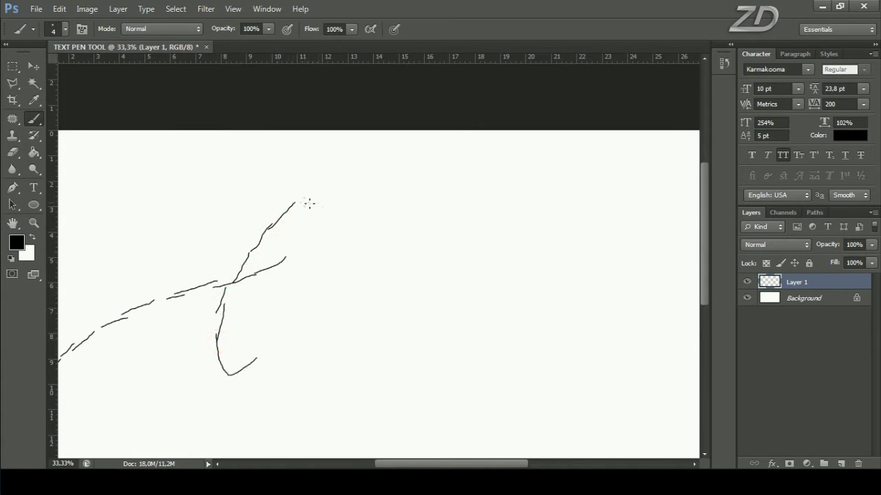
drag(298, 200, 306, 244)
scroll(305, 246, right, 3)
scroll(304, 245, down, 1)
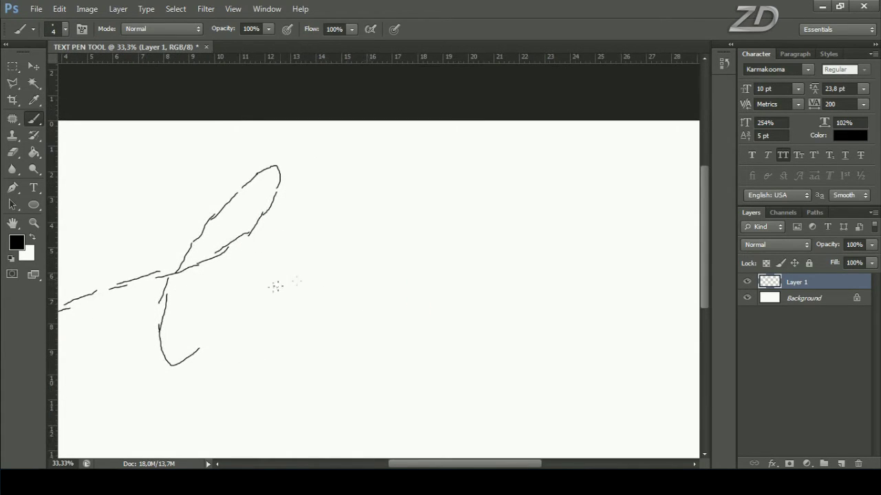
Sketch the cursive 'o', 'v' and 'e' with a wavy tail, then zoom out.
mouse_move(249, 293)
mouse_down()
mouse_move(227, 334)
mouse_move(255, 352)
mouse_up()
drag(278, 303, 251, 355)
scroll(321, 336, down, 2)
scroll(320, 337, right, 2)
mouse_move(301, 227)
mouse_down()
mouse_move(282, 293)
mouse_move(319, 289)
mouse_move(323, 258)
mouse_up()
mouse_move(388, 270)
mouse_down()
mouse_move(404, 228)
mouse_move(475, 278)
mouse_move(623, 261)
mouse_move(659, 294)
mouse_move(416, 258)
mouse_up()
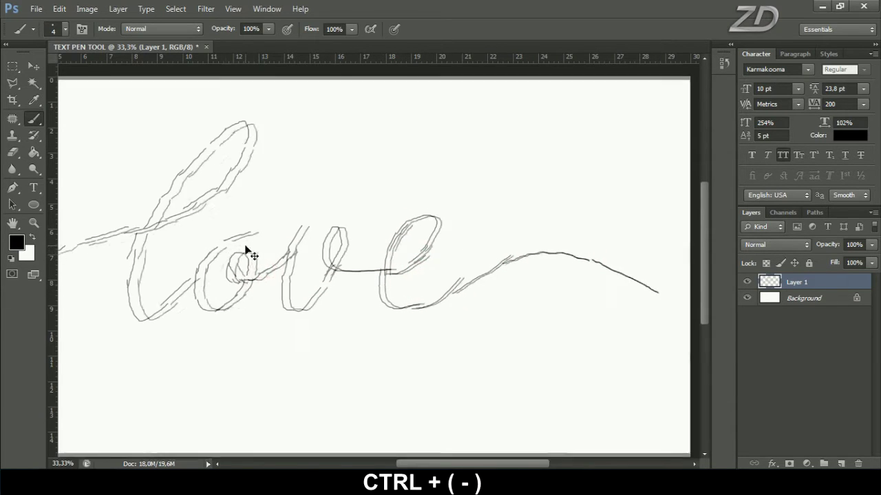
key(ctrl+minus)
key(ctrl+minus)
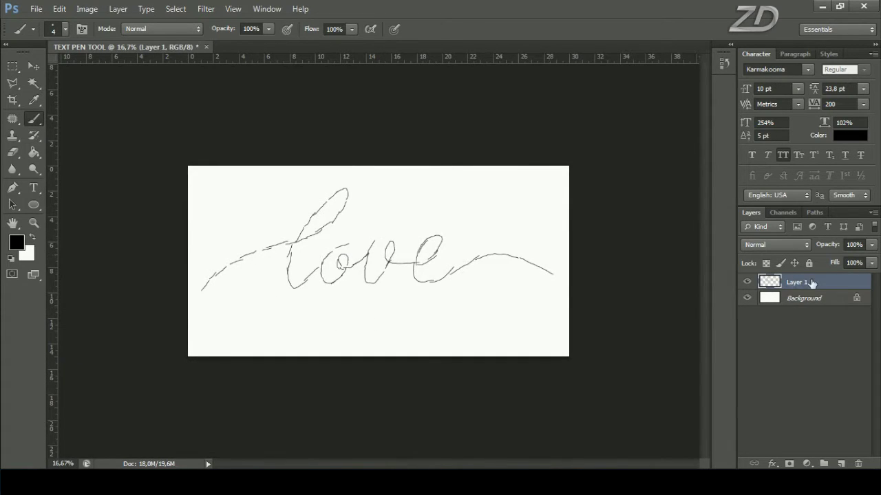
Fade Layer 1 to 10% opacity and add an empty Layer 2 above it.
click(871, 246)
drag(840, 260, 812, 262)
click(841, 246)
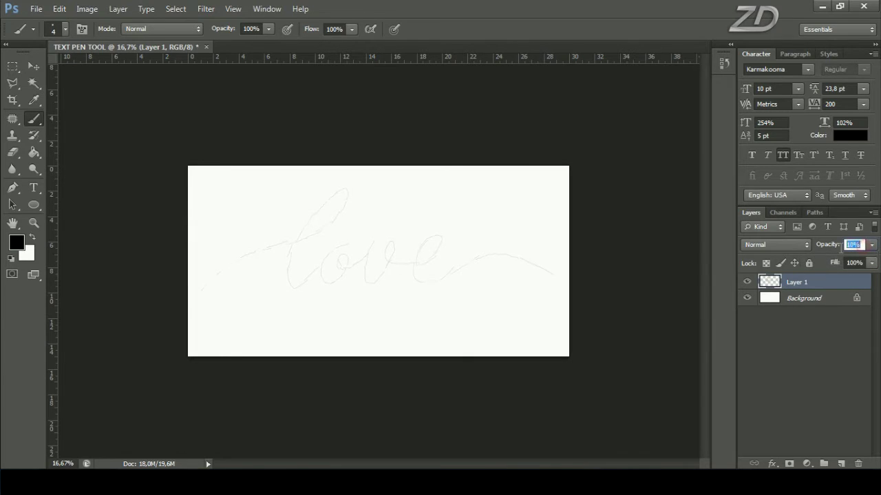
click(842, 464)
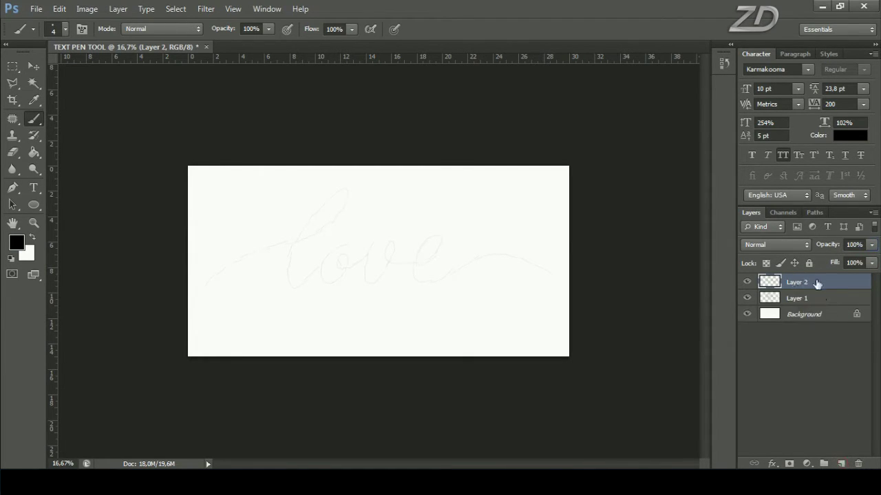
Enlarge the brush to 50 px and zoom in on the canvas.
right_click(40, 120)
click(79, 121)
right_click(387, 208)
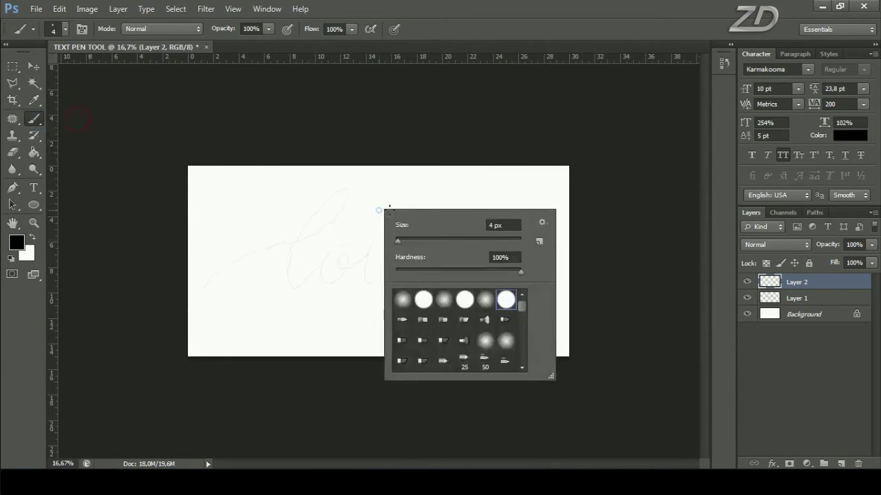
drag(397, 242, 398, 244)
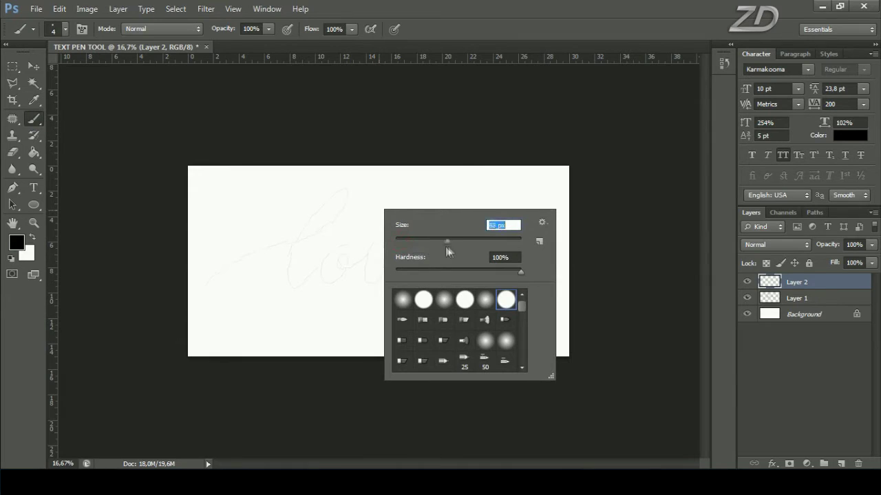
drag(426, 247, 426, 247)
double_click(505, 300)
key(ctrl+plus)
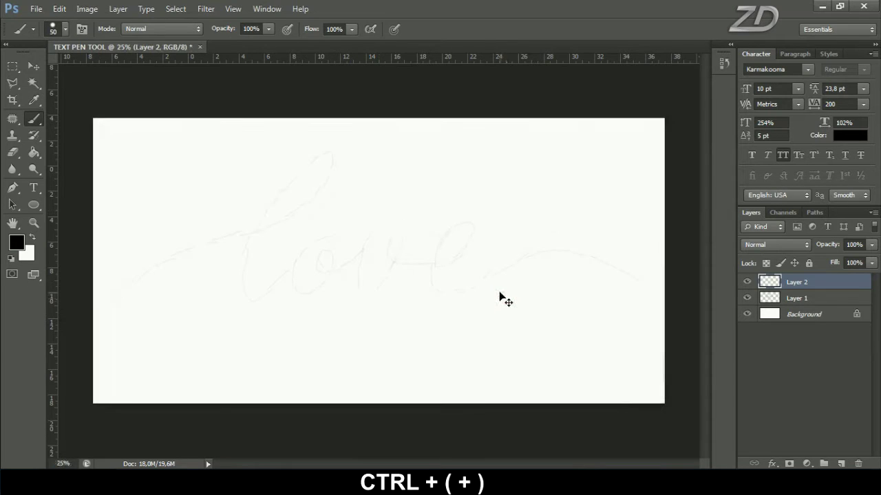
click(18, 189)
Set the Pen Tool to Path mode and trace the lead-in up around the 'l' loop top.
click(58, 187)
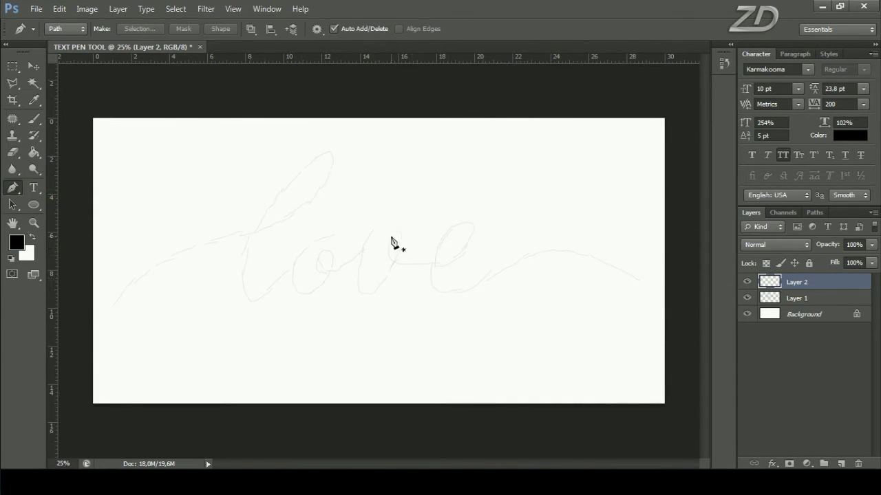
key(ctrl+plus)
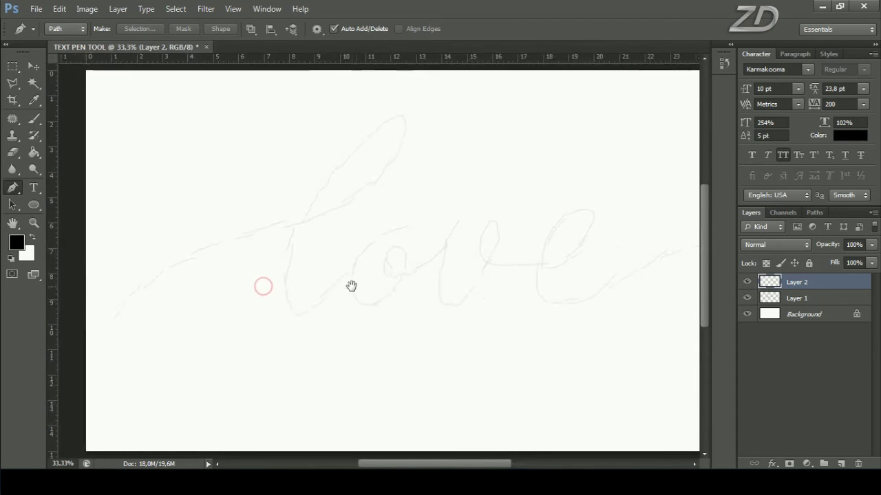
click(114, 316)
drag(265, 228, 384, 208)
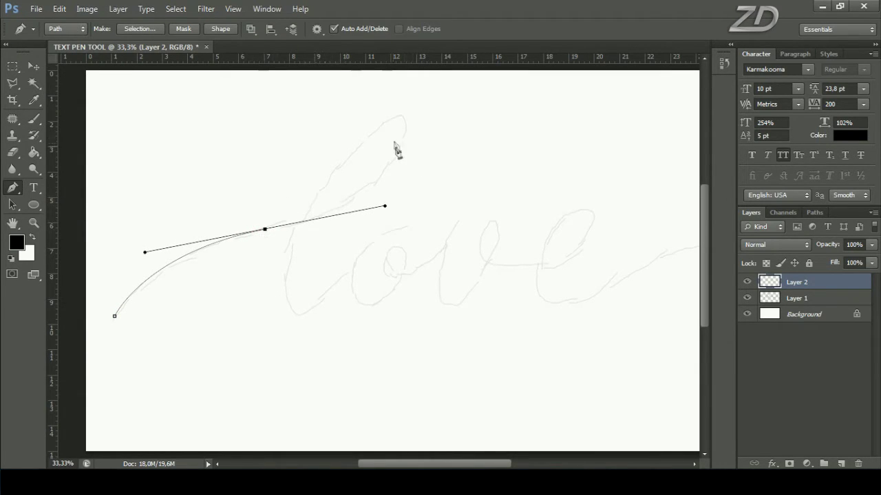
click(401, 143)
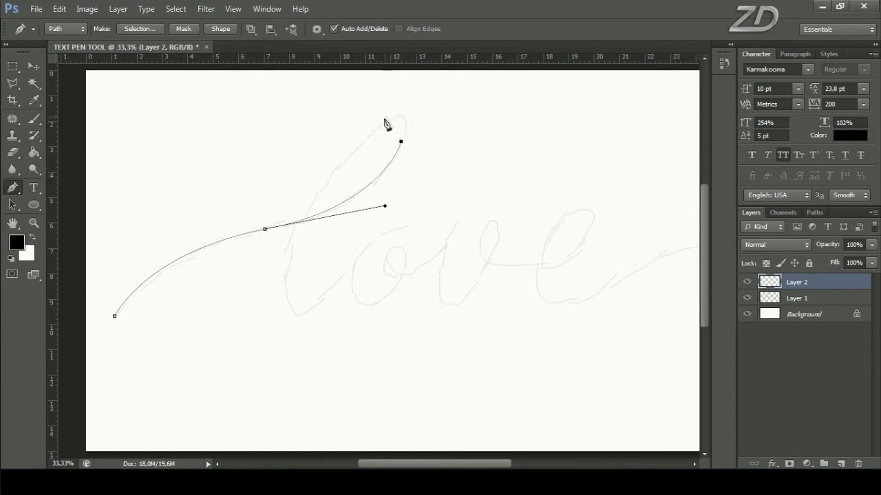
drag(391, 120, 375, 125)
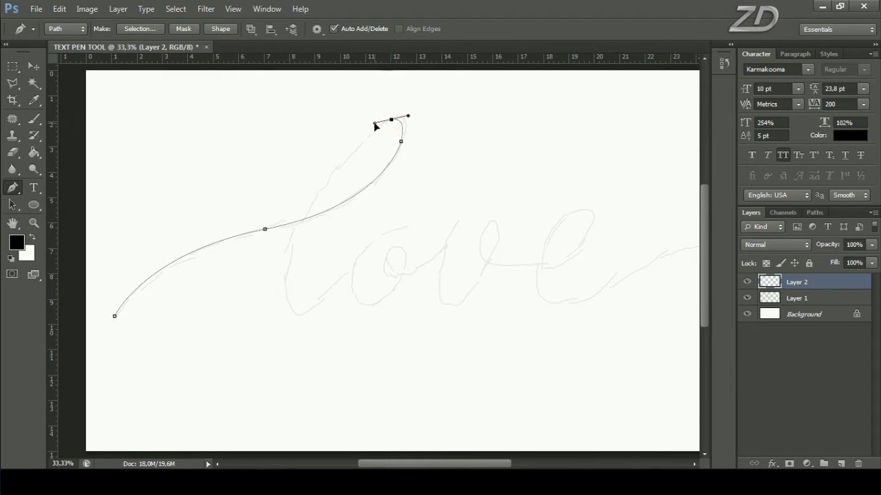
Continue the path down the 'l' and into the connector toward the 'o', ending on a corner point.
drag(314, 195, 284, 244)
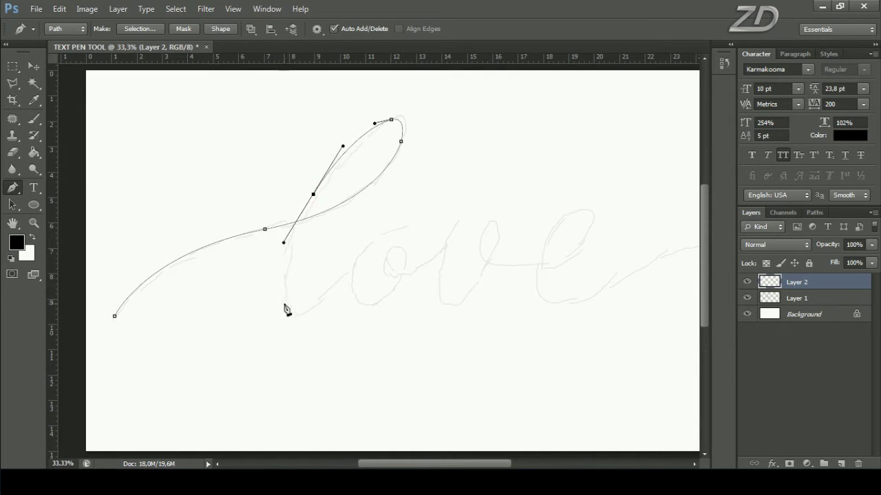
drag(284, 304, 289, 341)
drag(353, 264, 372, 242)
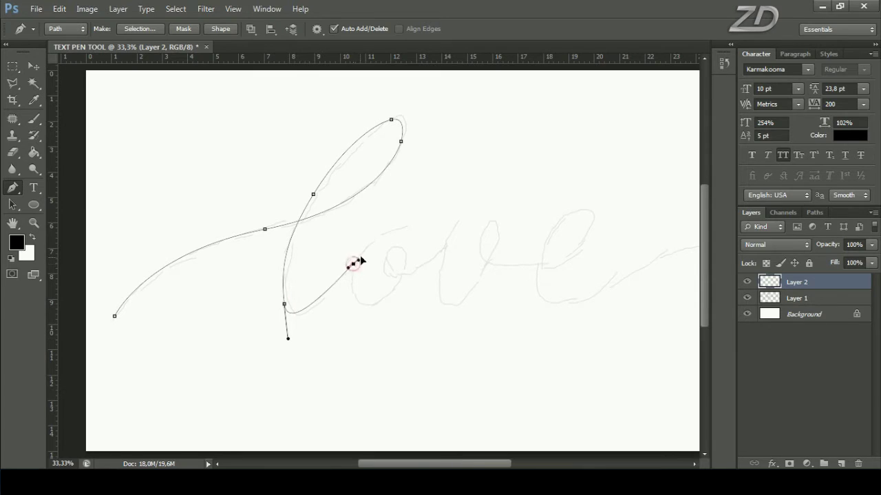
drag(410, 227, 435, 229)
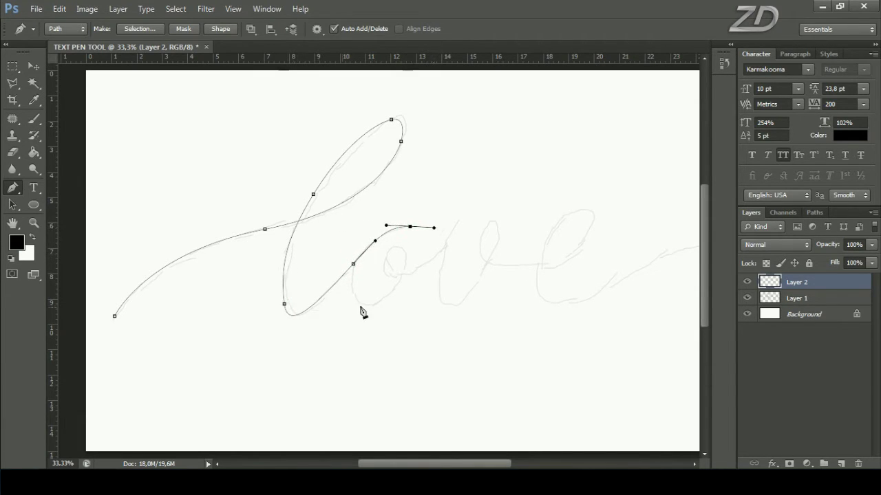
alt+click(410, 226)
Stroke the traced path with the Brush on Layer 2.
right_click(449, 153)
click(521, 243)
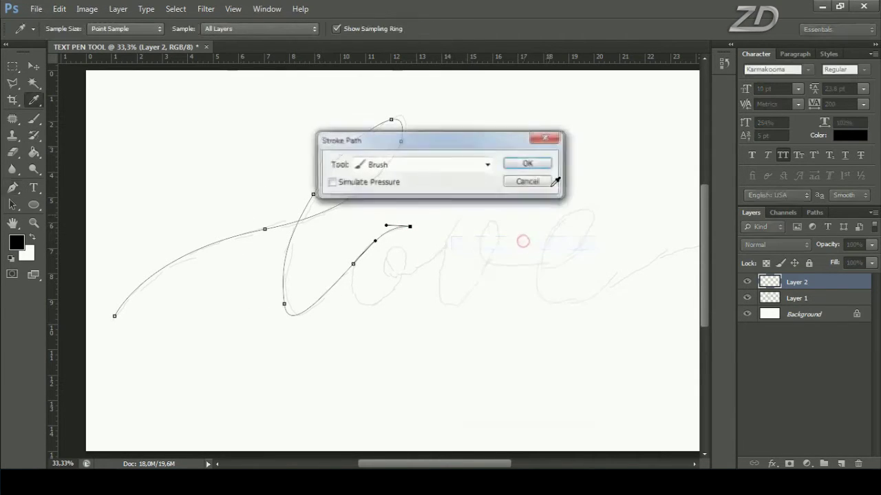
click(487, 165)
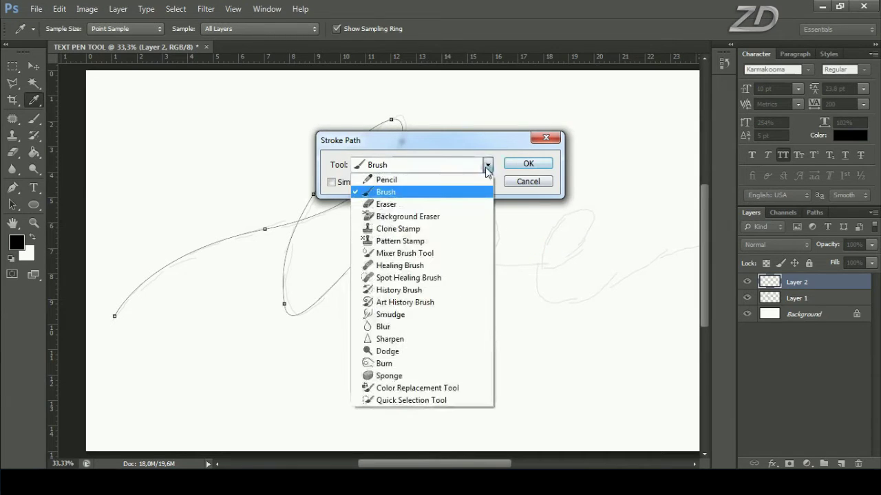
click(421, 193)
click(531, 169)
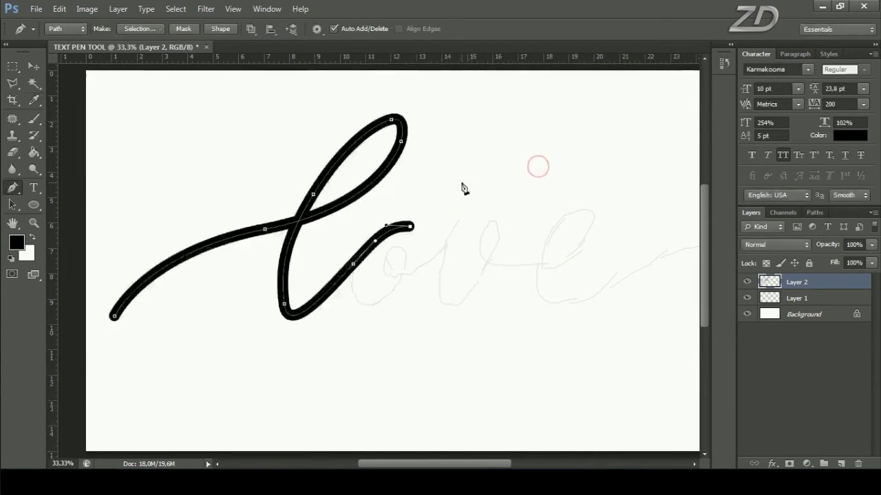
Delete the work path and toggle the layer's visibility to check the 'l' stroke.
right_click(463, 185)
click(514, 208)
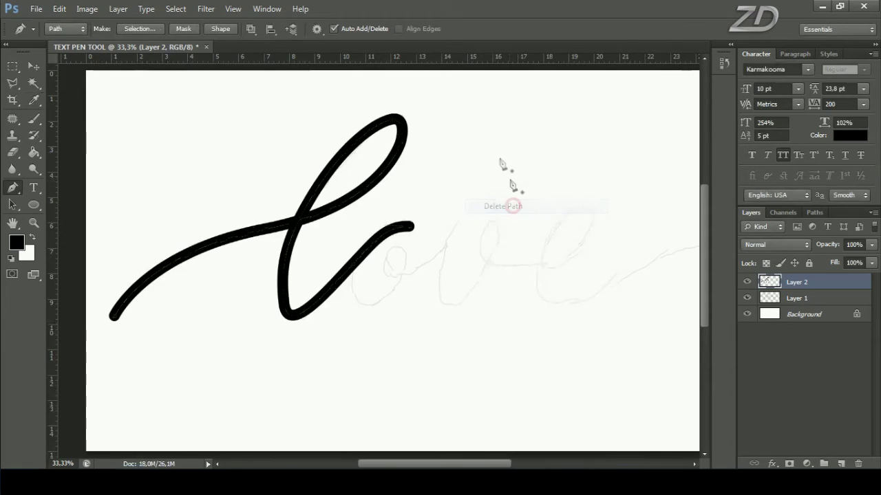
click(747, 283)
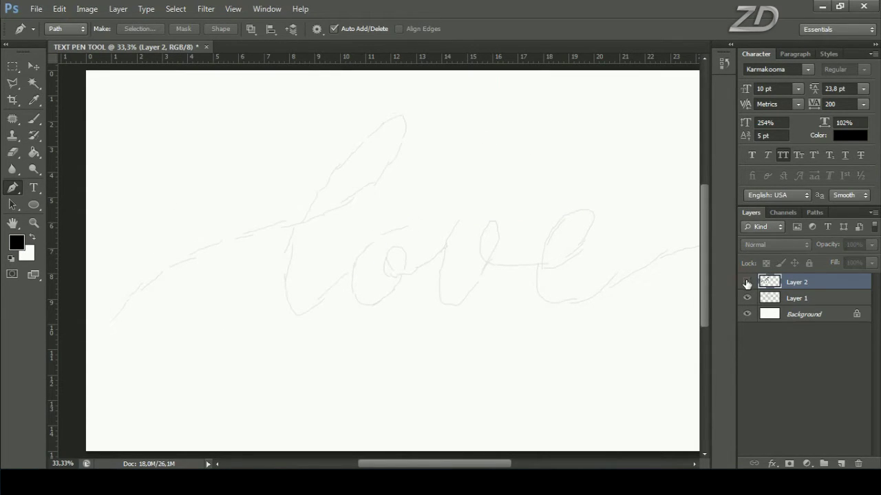
Add a new Layer 3 and pen-trace the 'o' bowl with its connector toward the 'v'.
click(841, 464)
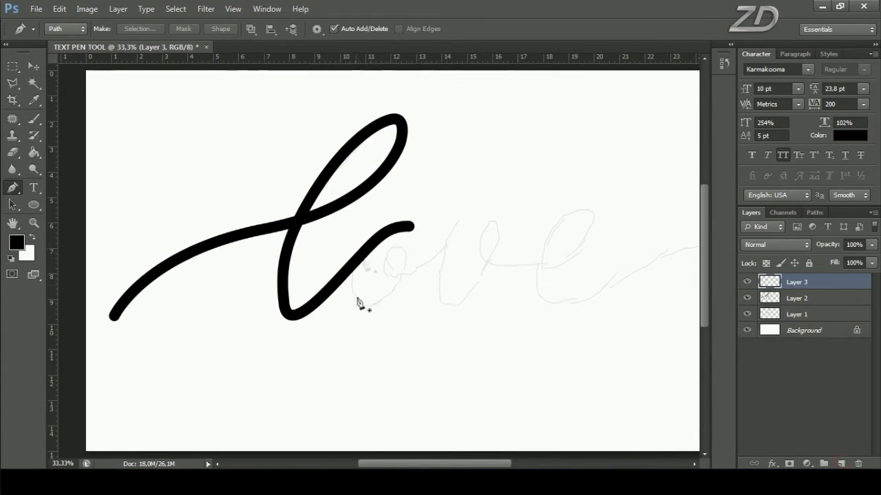
key(ctrl+plus)
click(350, 250)
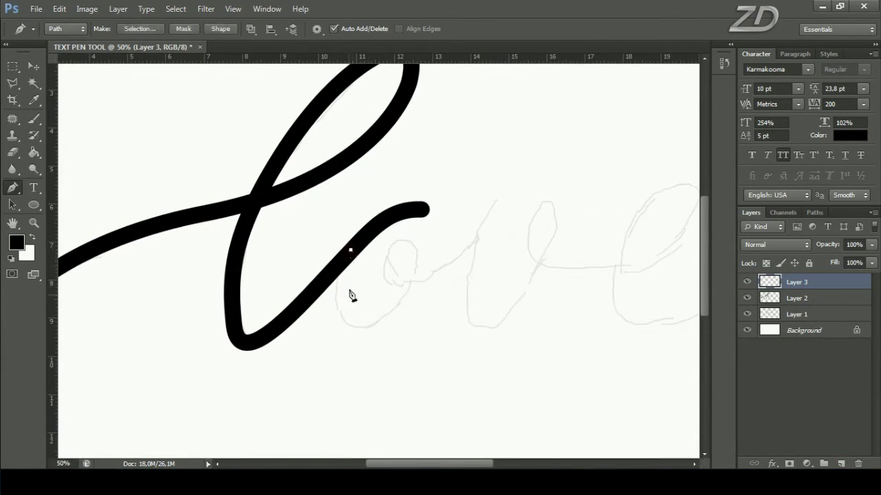
drag(351, 327, 382, 346)
mouse_move(411, 280)
mouse_down()
mouse_move(422, 256)
mouse_move(388, 236)
mouse_up()
drag(384, 278, 393, 299)
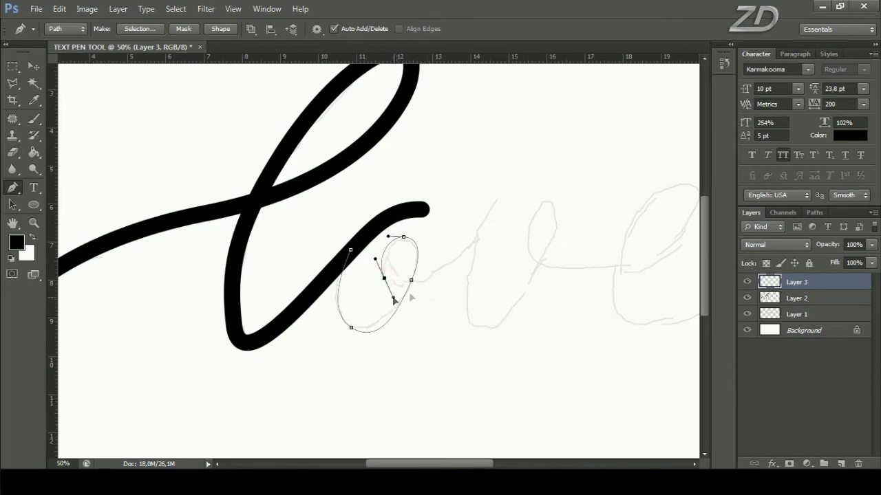
drag(471, 237, 472, 235)
Stroke the 'o' path with the Brush, then delete the work path.
right_click(510, 182)
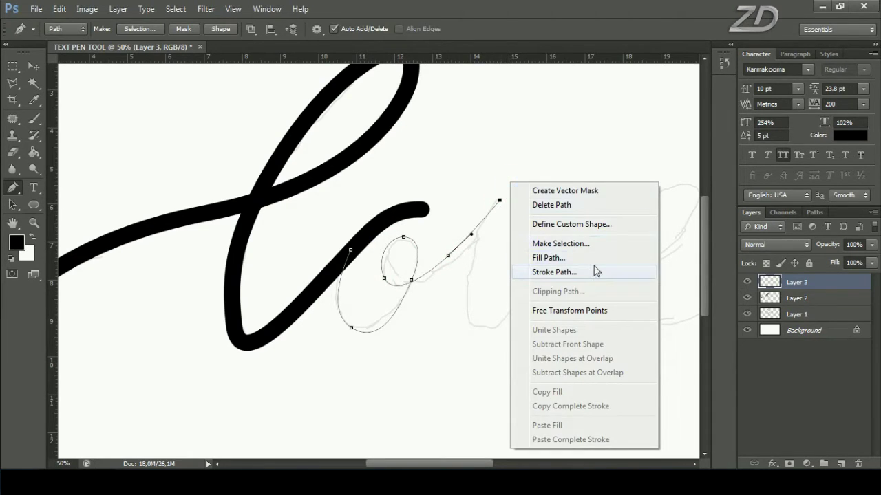
click(595, 271)
click(519, 164)
right_click(427, 182)
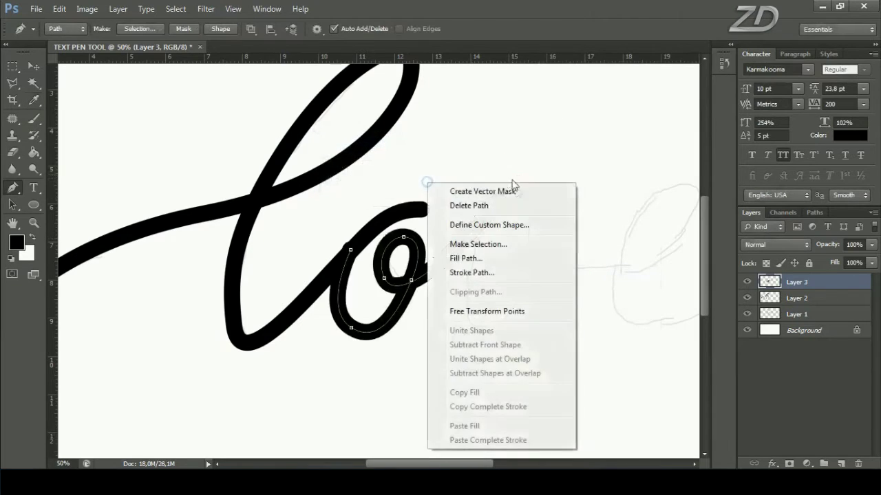
click(487, 207)
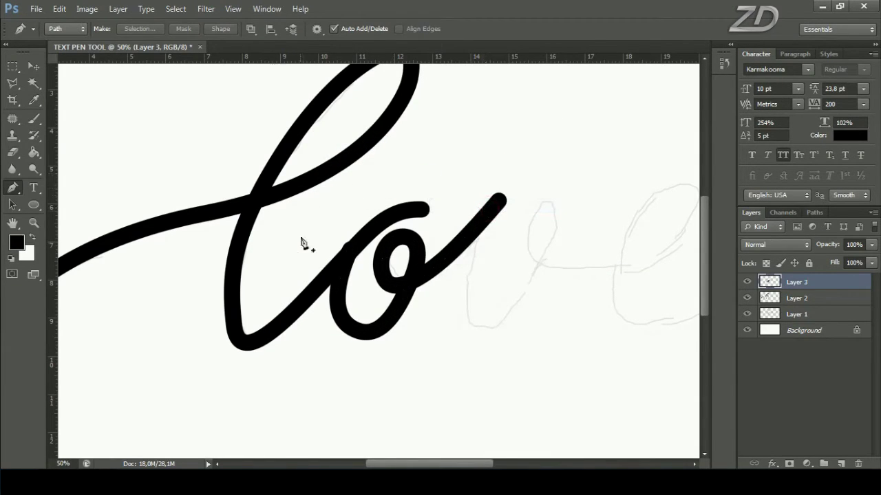
Pen-trace the cursive 'v', the 'e' loop and the sweeping tail.
drag(480, 270, 399, 274)
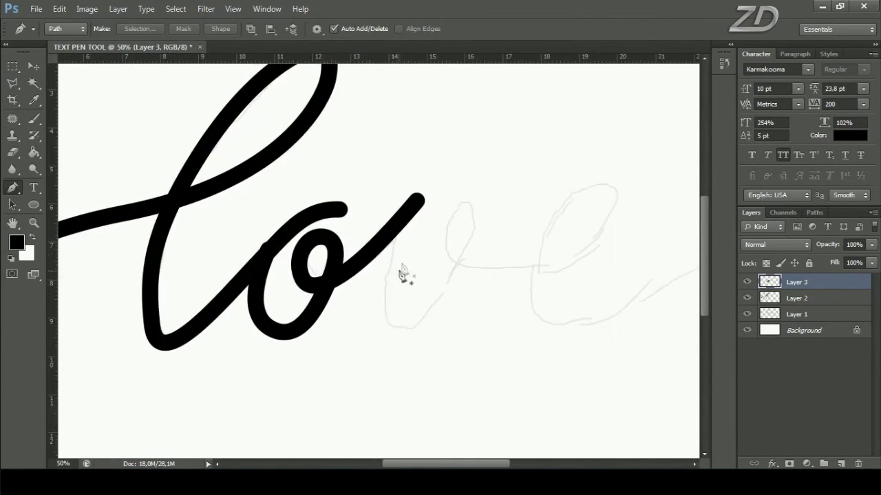
click(389, 234)
drag(382, 322, 392, 352)
drag(448, 276, 459, 243)
drag(467, 207, 450, 198)
drag(437, 238, 446, 258)
drag(535, 263, 620, 242)
drag(608, 198, 615, 154)
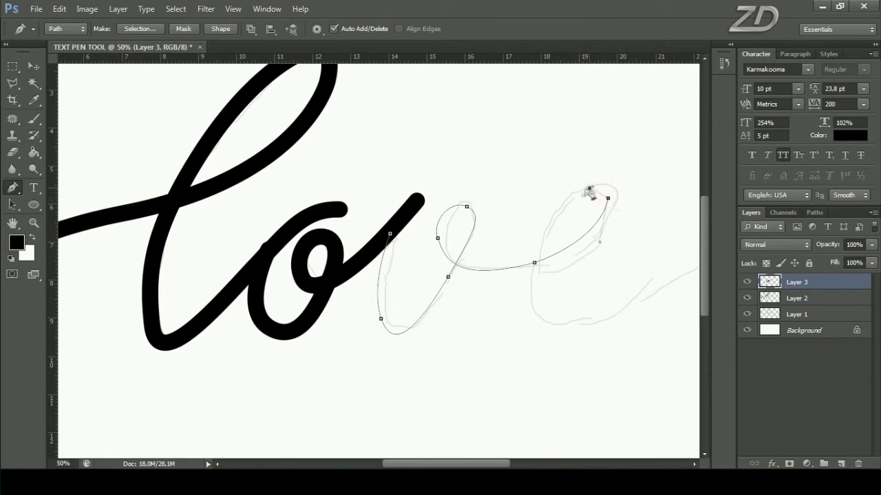
drag(534, 264, 529, 279)
drag(516, 344, 317, 344)
drag(579, 214, 424, 205)
click(509, 257)
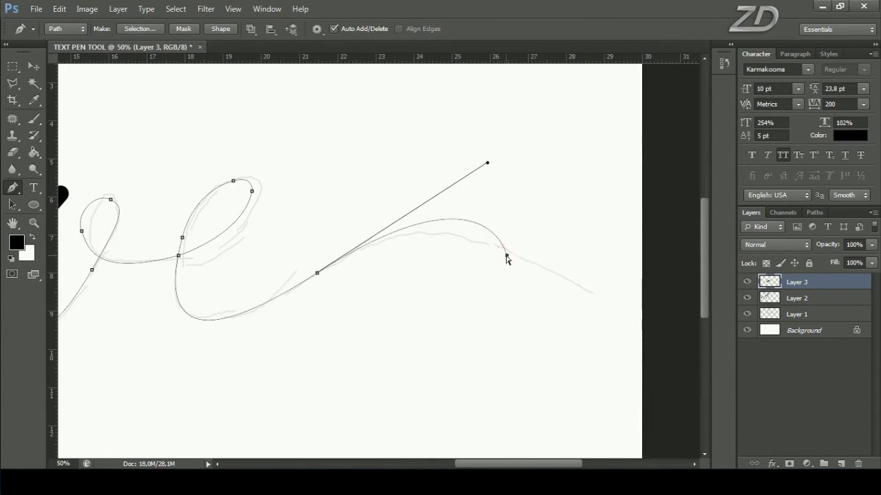
Stroke the 've' path with the Brush, delete the work path, and check the layer visibility.
key(ctrl+minus)
key(ctrl+minus)
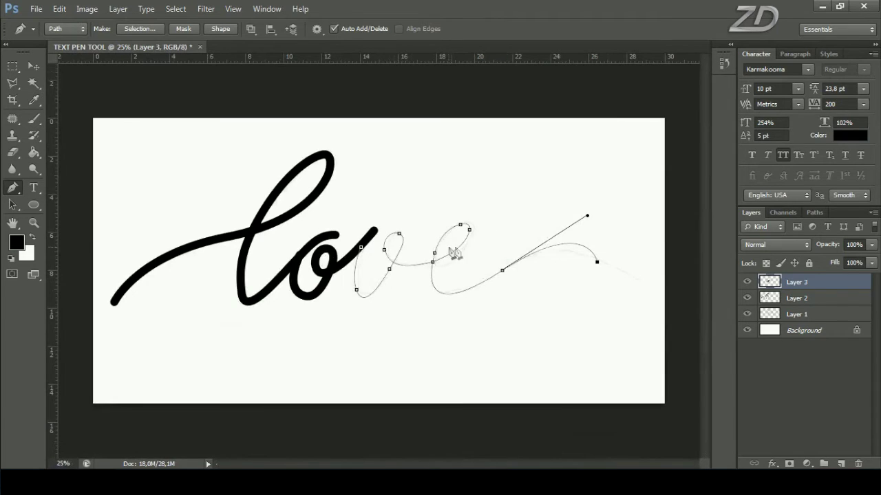
right_click(474, 193)
click(531, 282)
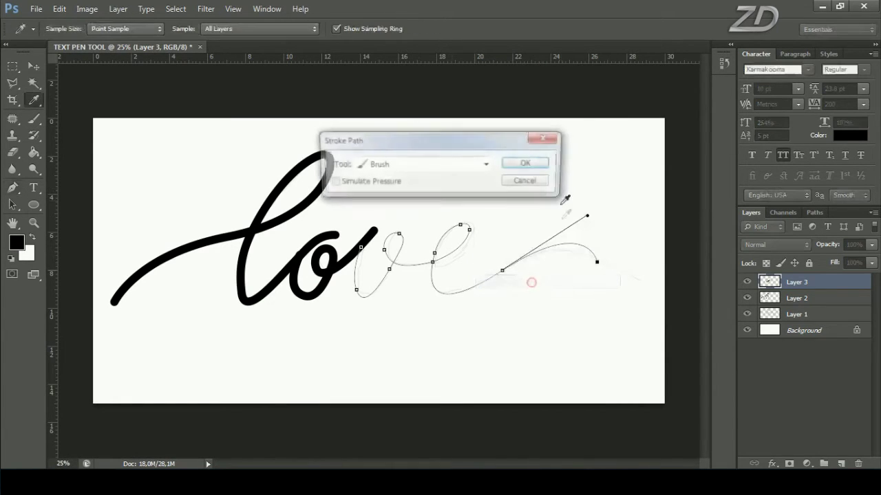
click(519, 158)
right_click(460, 186)
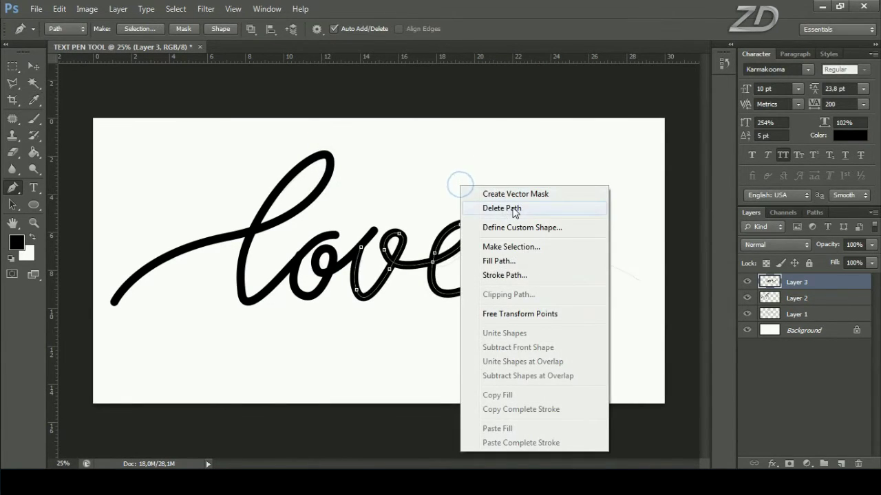
click(512, 208)
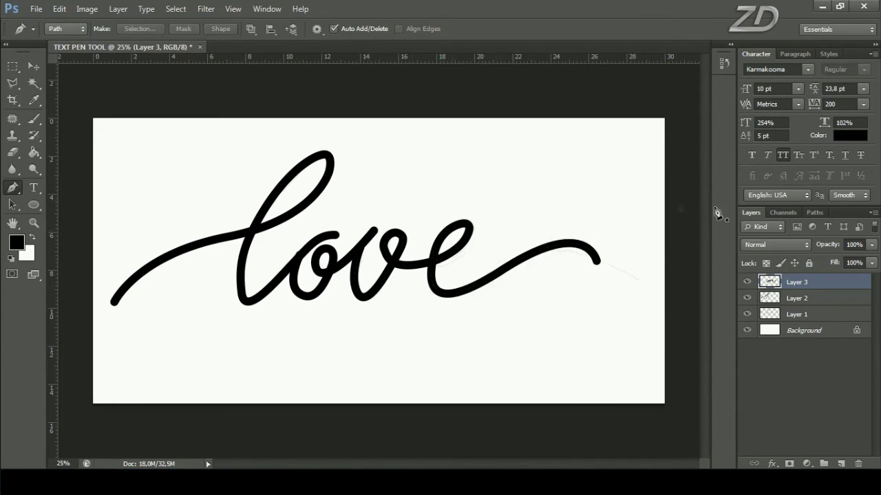
click(747, 298)
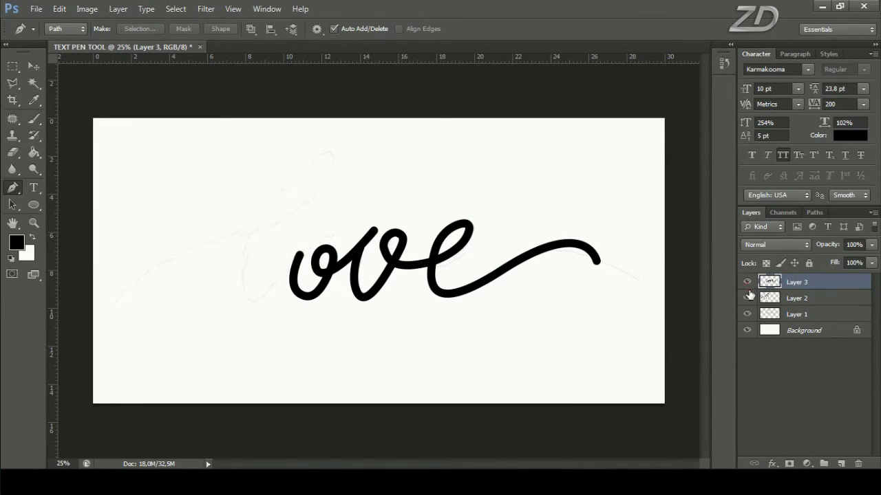
Erase across the lettering area with a 114 px standard Eraser.
click(746, 283)
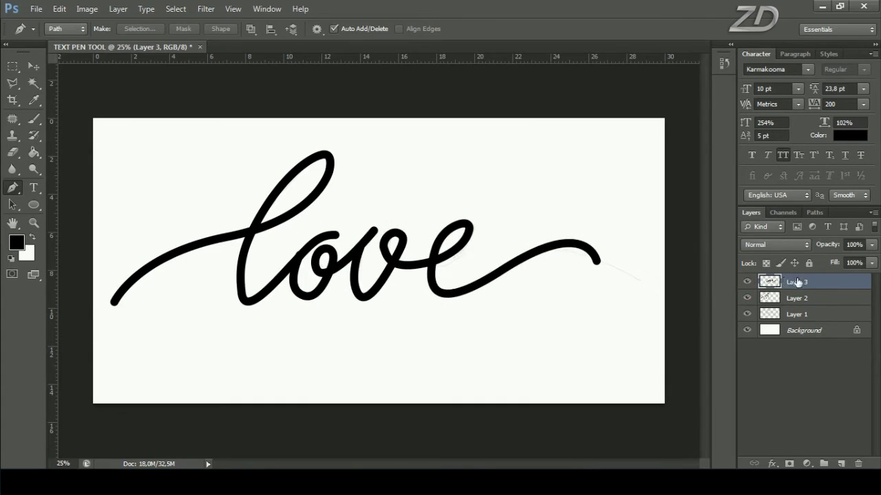
key(ctrl+plus)
key(ctrl+plus)
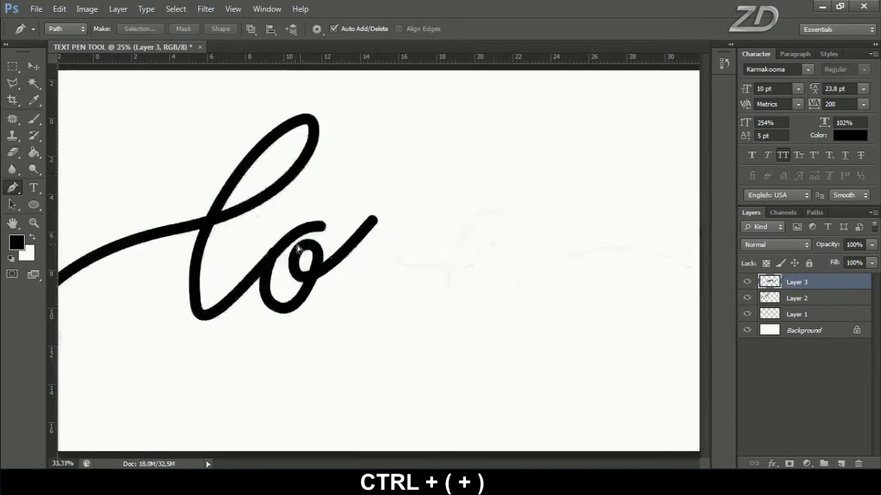
drag(251, 250, 316, 257)
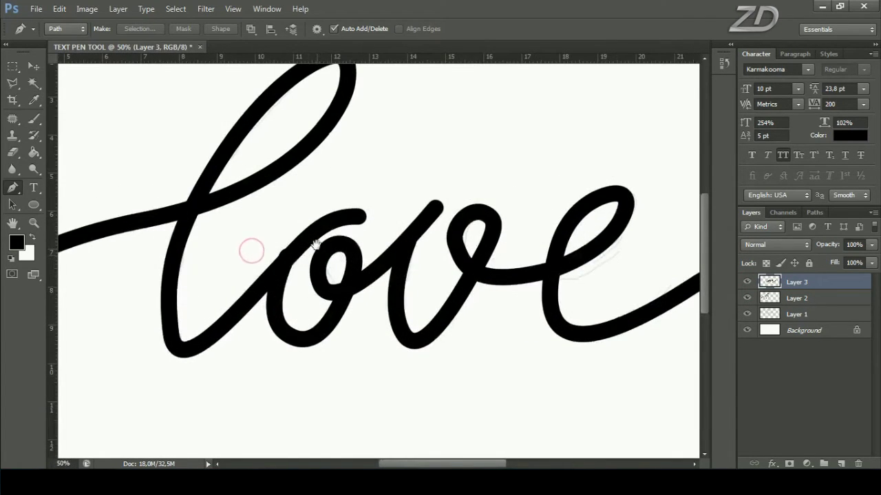
click(14, 152)
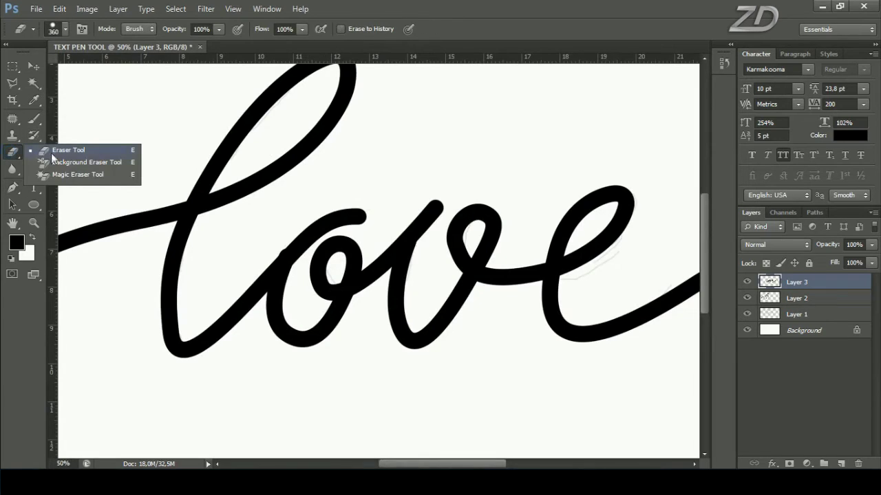
click(52, 153)
right_click(254, 183)
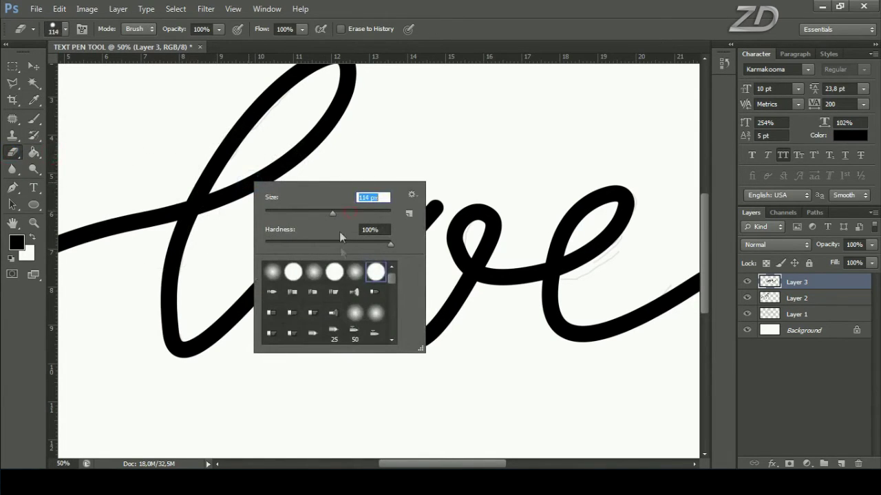
double_click(372, 270)
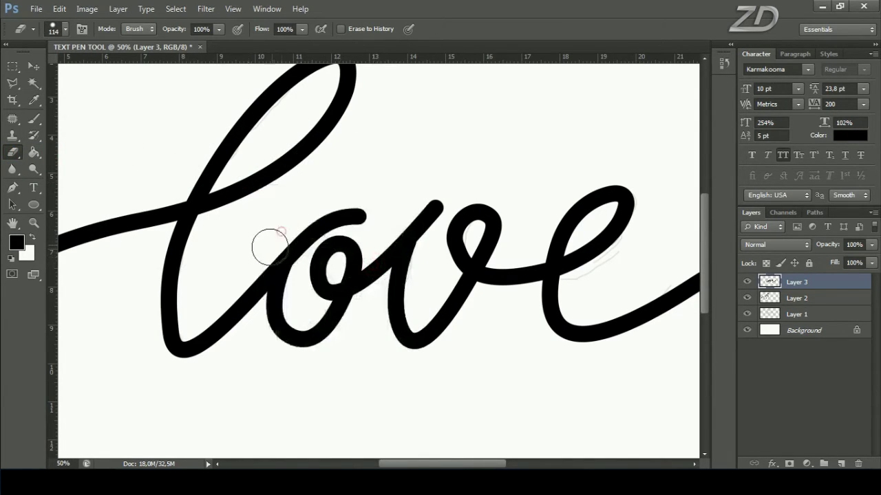
drag(657, 278, 363, 287)
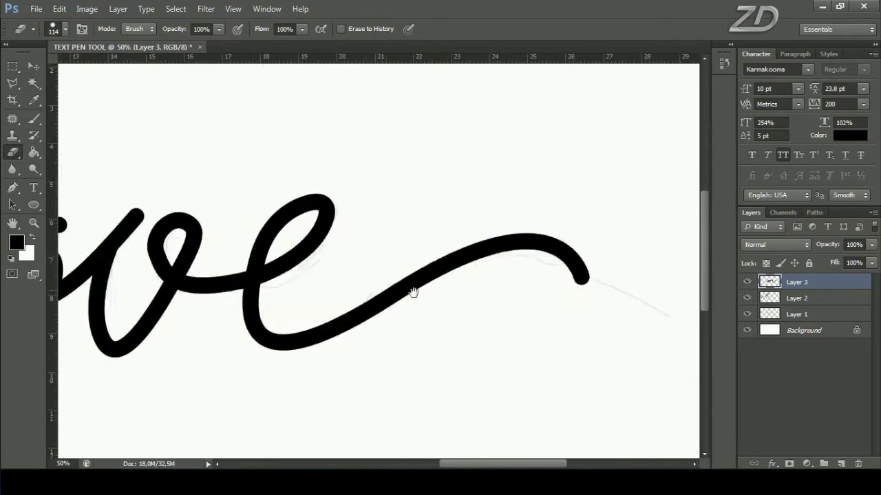
key(ctrl+minus)
key(ctrl+minus)
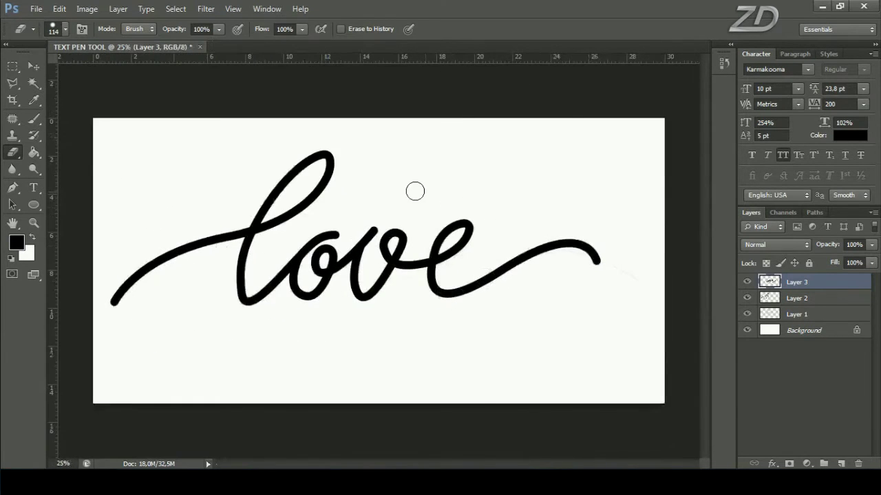
Merge Layer 2 into Layer 3 and toggle the lettering's visibility.
ctrl+click(825, 299)
right_click(814, 289)
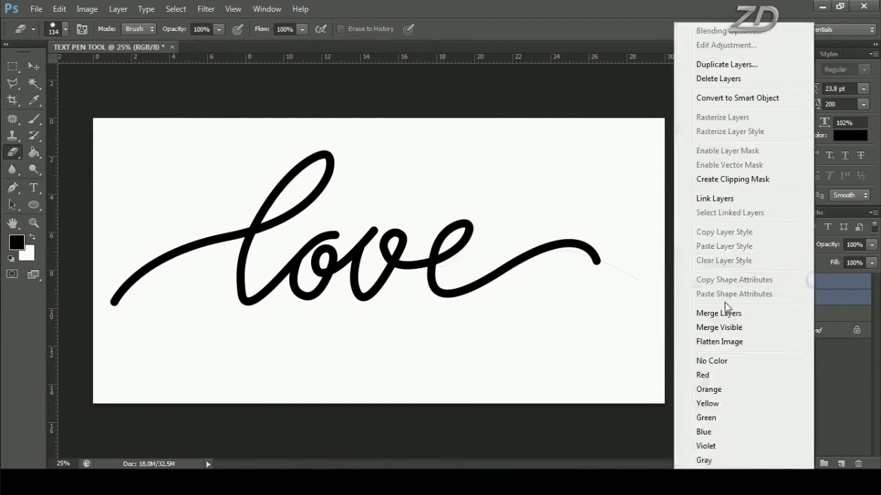
click(735, 313)
click(746, 282)
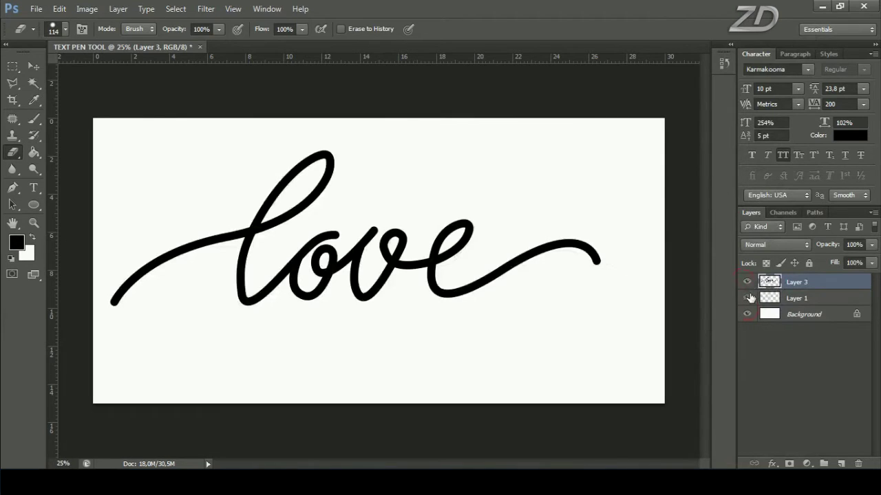
Delete the faint Layer 1 sketch.
click(789, 299)
right_click(792, 296)
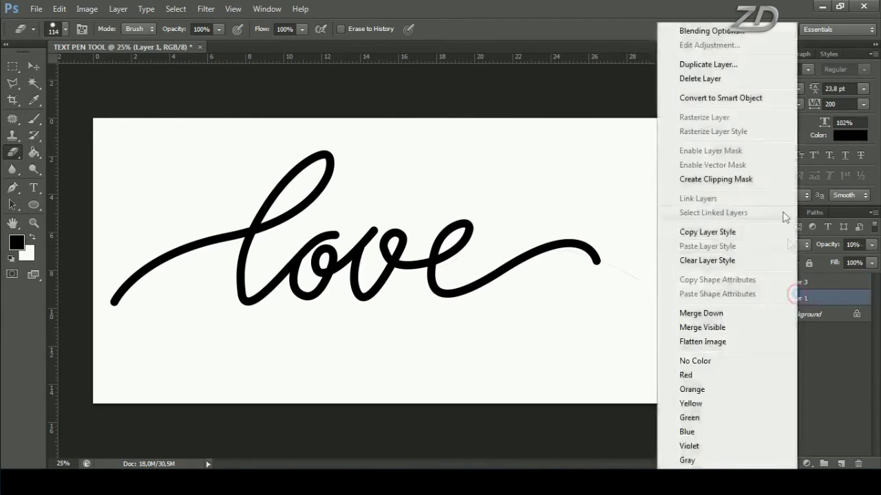
click(705, 84)
click(416, 185)
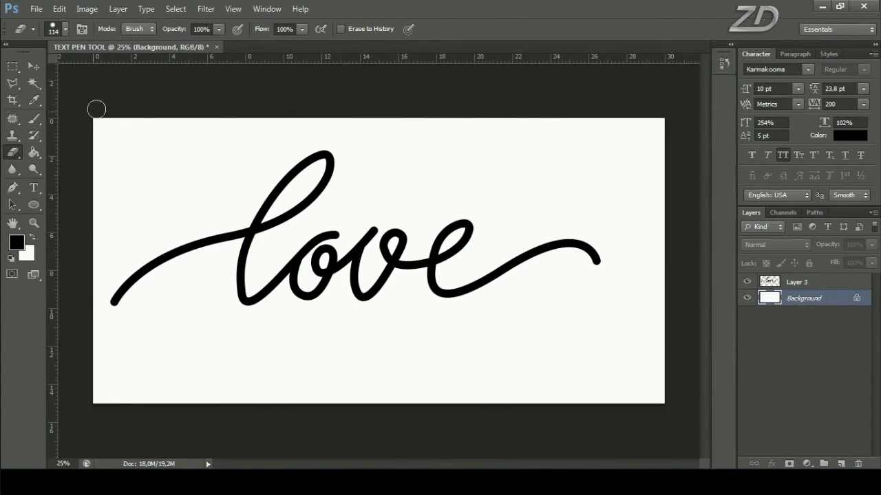
click(38, 152)
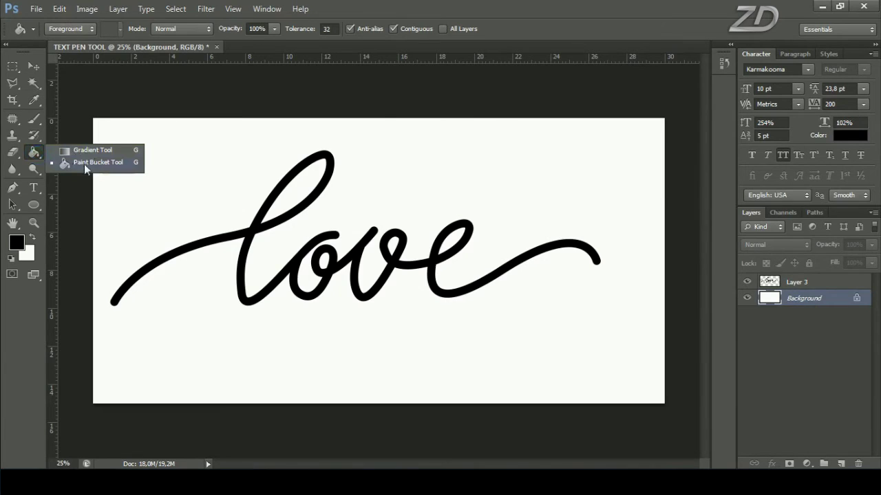
Fill the Background with black using the Paint Bucket.
click(102, 165)
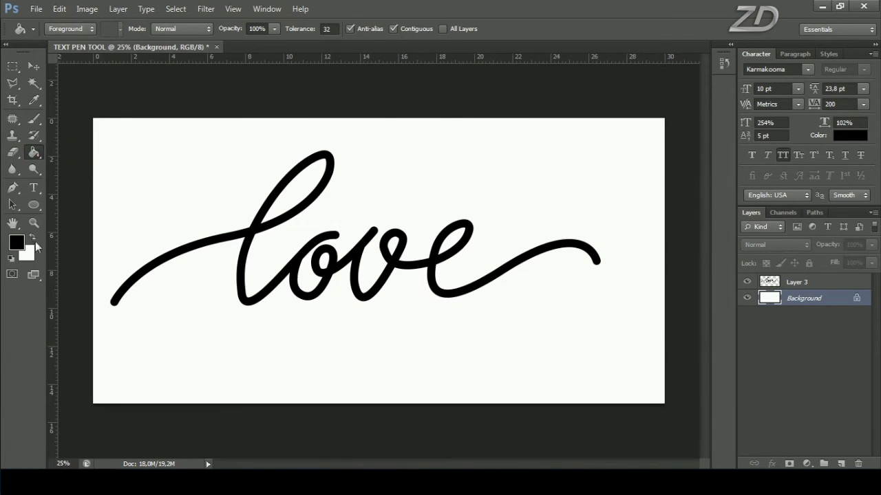
click(19, 242)
mouse_move(410, 285)
mouse_down()
mouse_move(447, 319)
mouse_move(404, 397)
mouse_up()
click(699, 221)
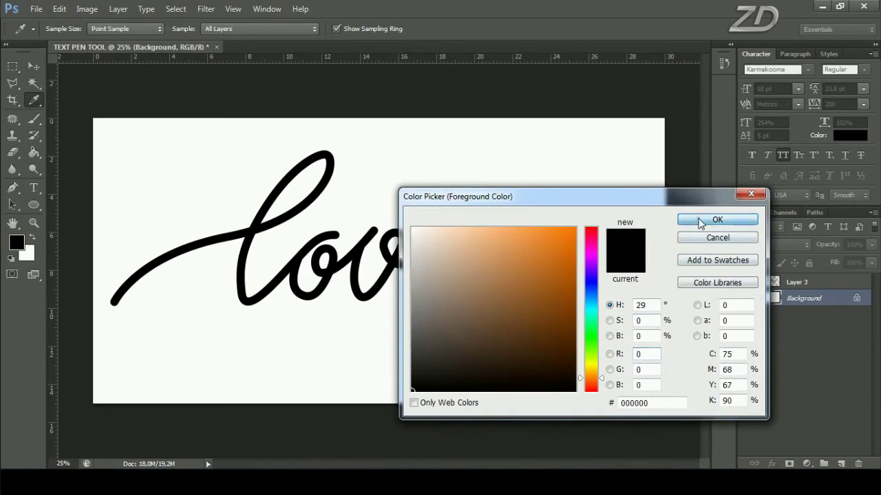
click(452, 206)
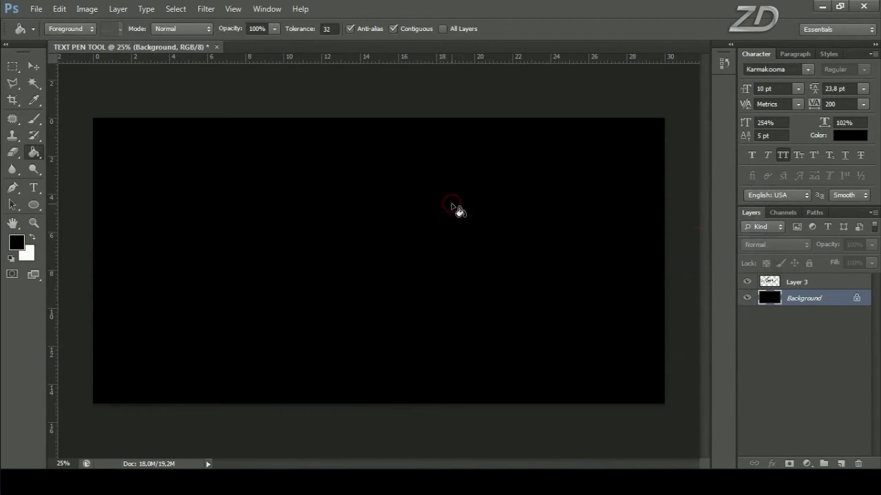
Turn the Layer 3 lettering white with Levels, output black set to 255.
click(798, 283)
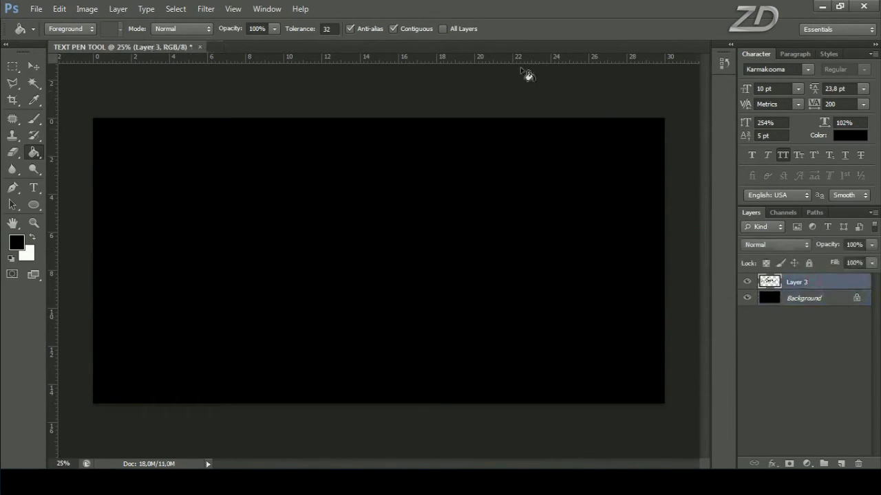
click(87, 9)
mouse_move(106, 42)
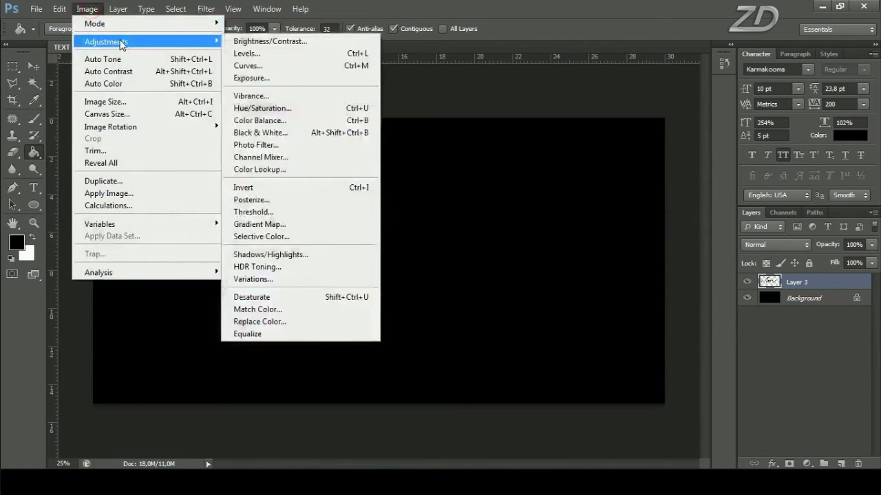
click(245, 56)
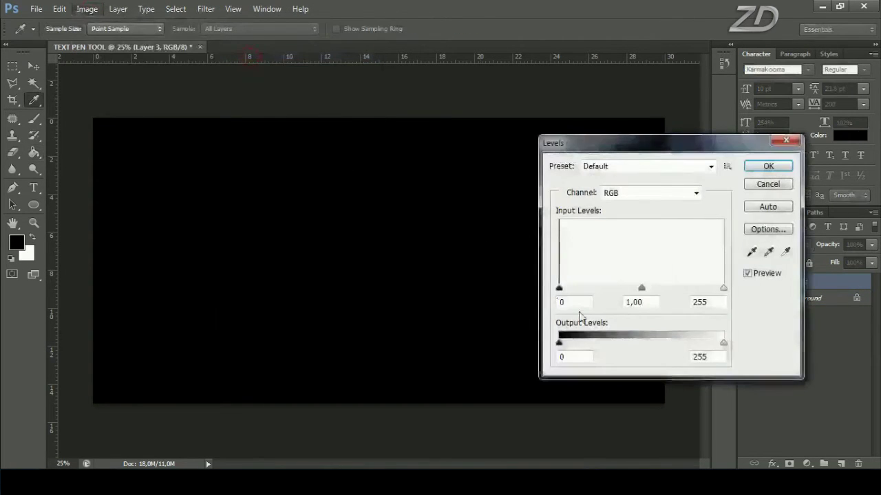
drag(597, 355, 728, 355)
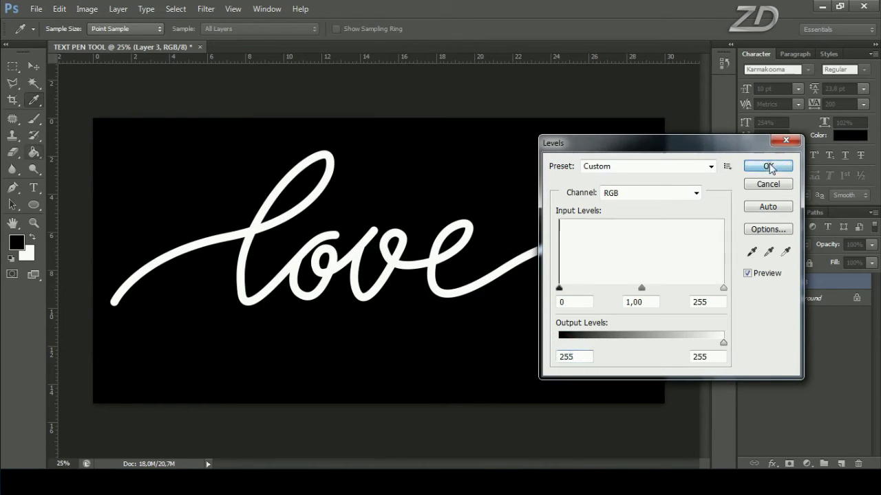
click(767, 166)
Select all and align the lettering to the canvas's vertical centre.
key(g)
key(ctrl+a)
click(32, 67)
click(323, 31)
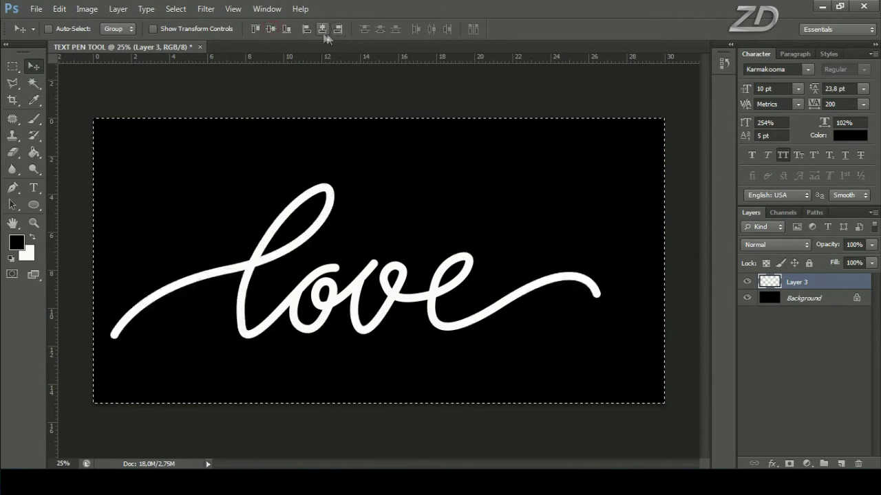
Centre the lettering horizontally on the canvas and clear the selection.
click(321, 29)
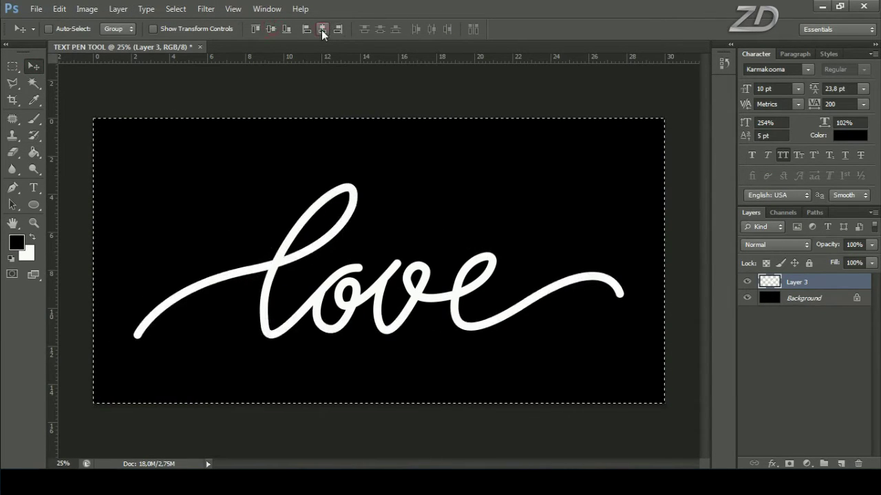
click(145, 9)
click(198, 36)
Rename Layer 3 to LOVE TEXT and add a new empty layer above it.
double_click(794, 284)
text(XT)
key(Return)
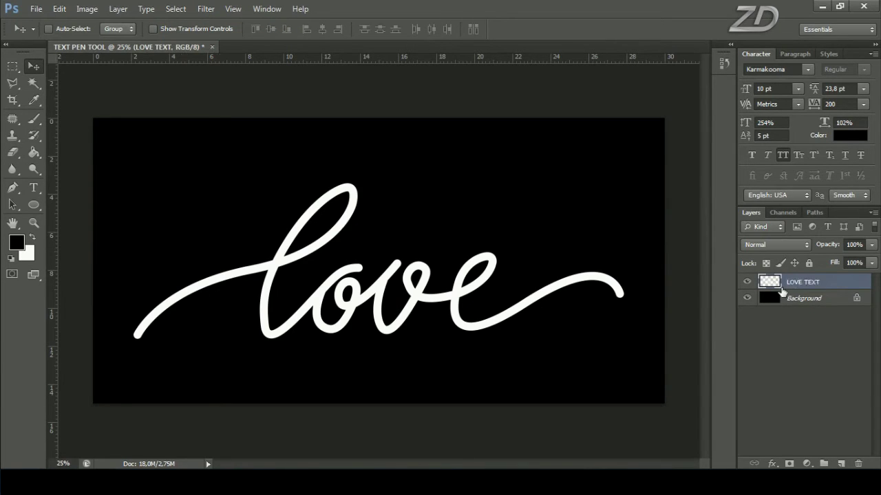
click(839, 464)
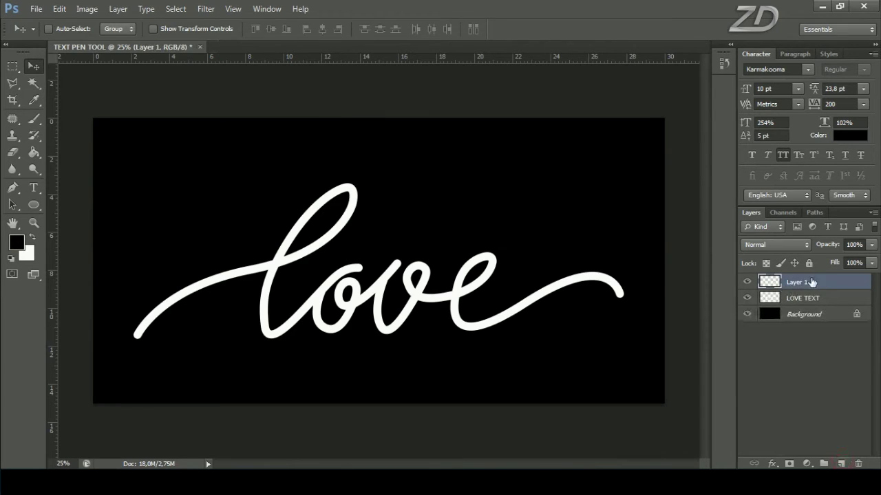
drag(13, 187, 56, 183)
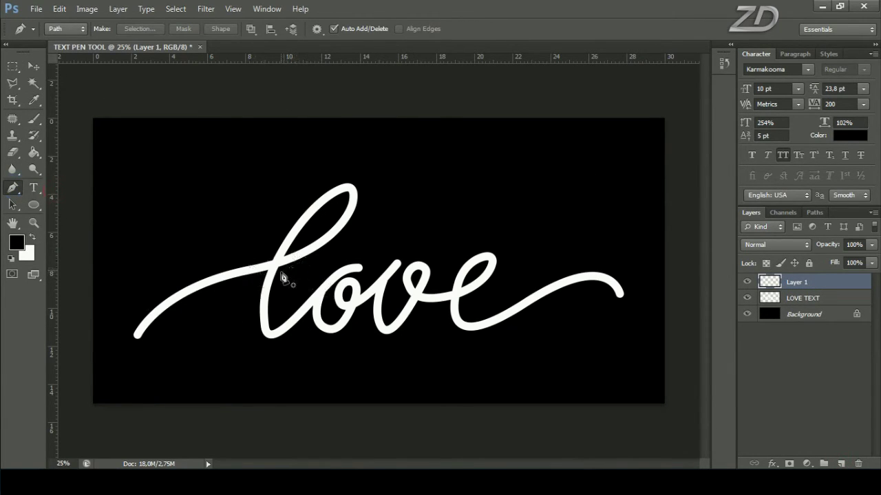
Zoom in and draw a closed pen path around the area left of the 'l' crossing.
key(ctrl+plus)
key(ctrl+plus)
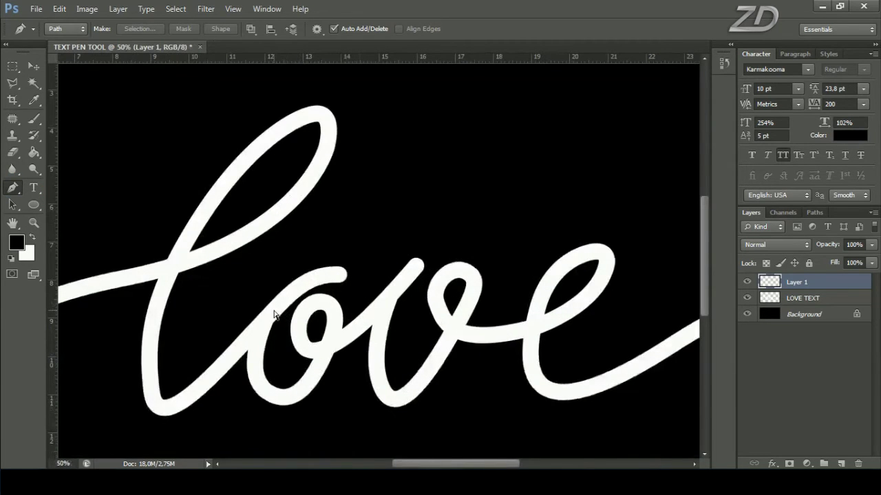
key(ctrl+plus)
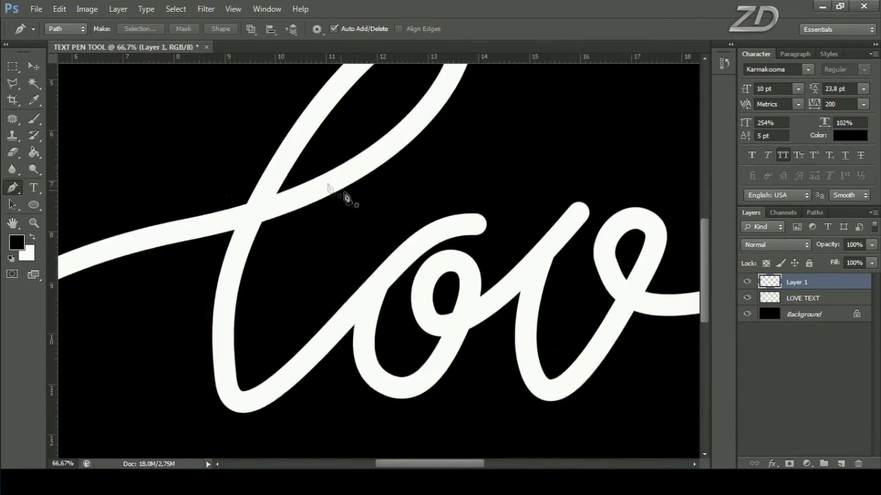
click(270, 161)
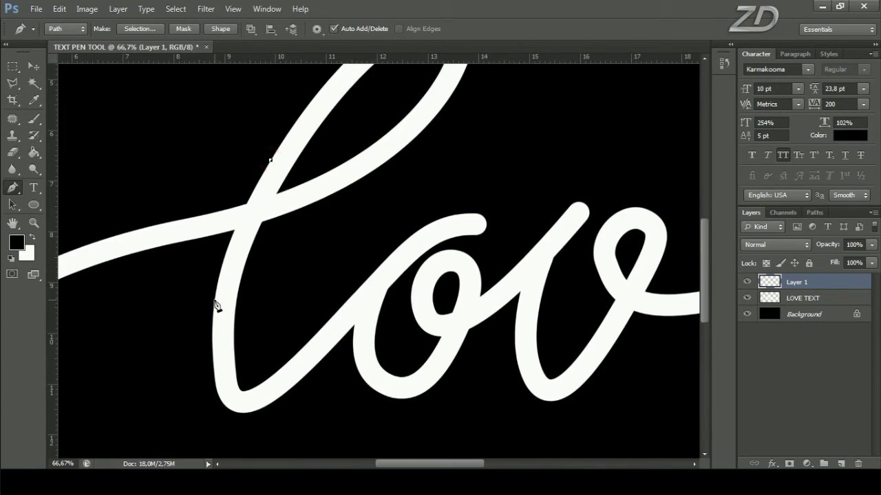
drag(214, 303, 207, 369)
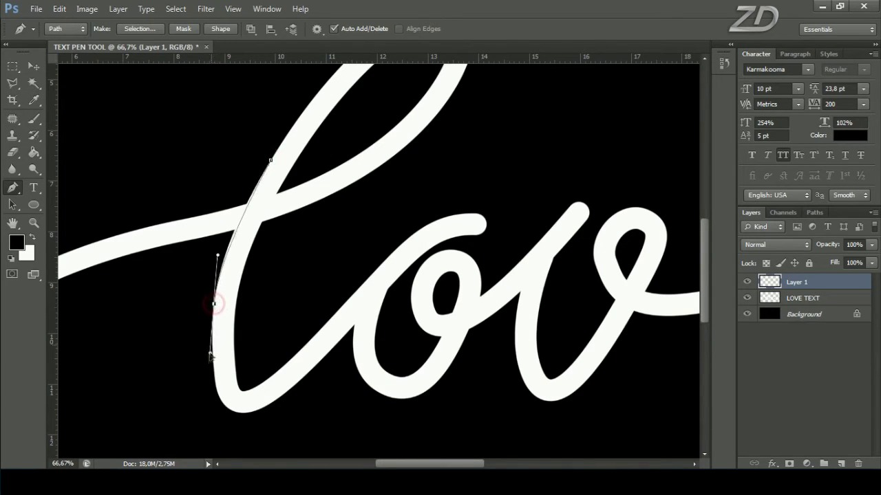
click(136, 360)
click(98, 335)
click(90, 223)
click(271, 160)
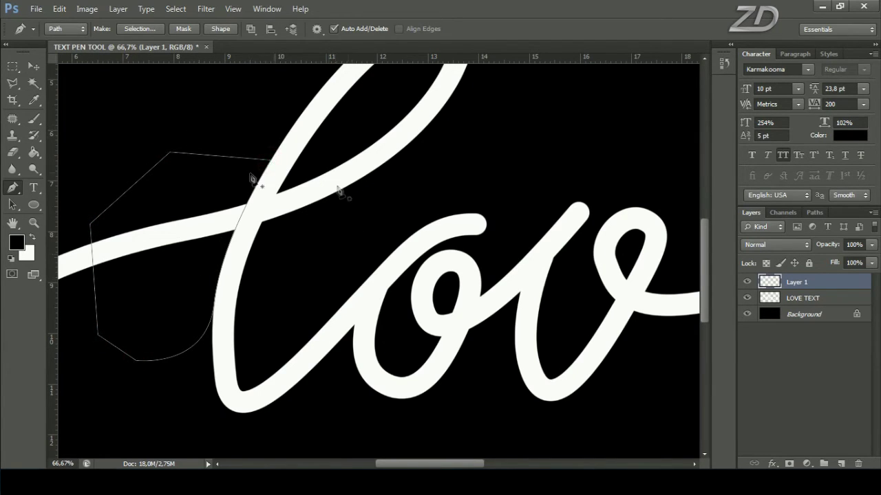
Convert the path into a selection and pick the plain painting brush.
right_click(337, 142)
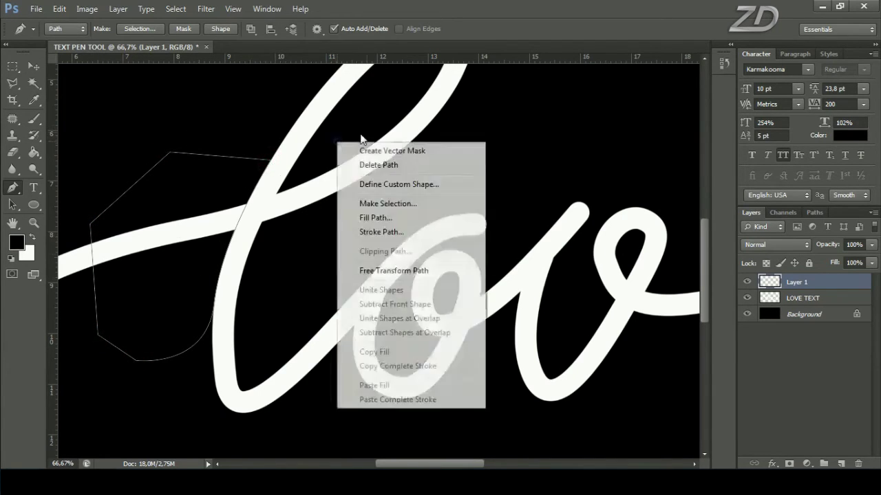
click(428, 201)
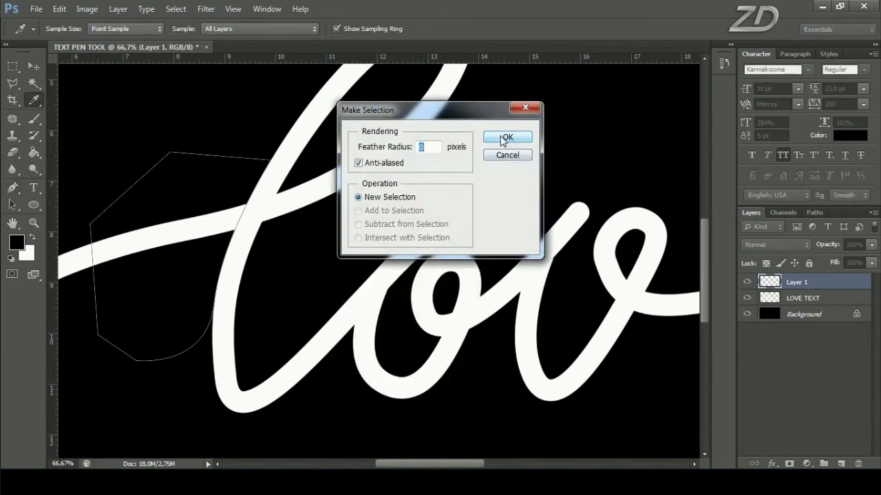
click(500, 137)
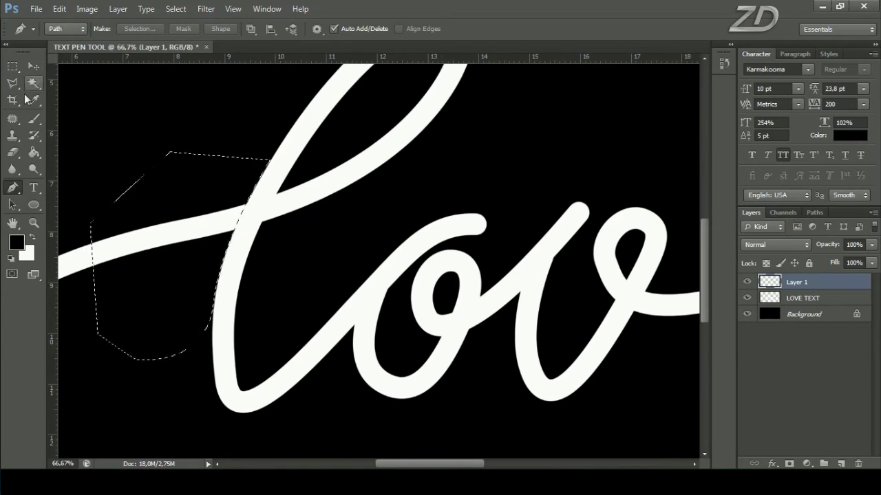
click(31, 120)
click(84, 118)
right_click(294, 178)
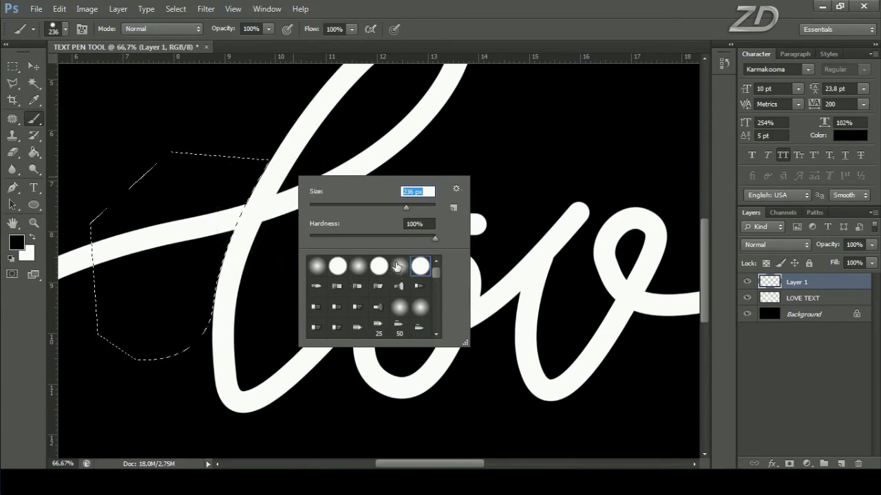
Paint black shading inside the selection left of the 'l' with a soft round 236 px brush.
double_click(397, 266)
click(264, 239)
shift+click(255, 334)
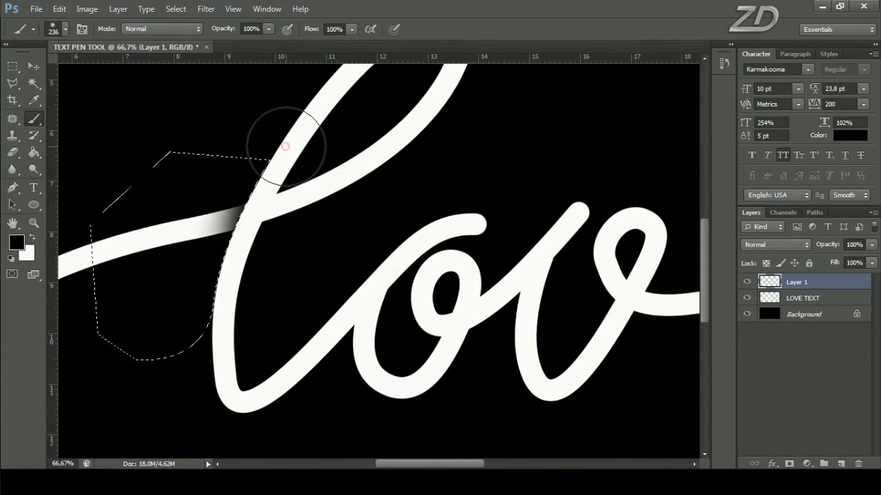
Deselect, zoom out to the whole word, and add a new empty layer above Layer 1.
click(146, 8)
click(176, 8)
click(199, 36)
key(ctrl+minus)
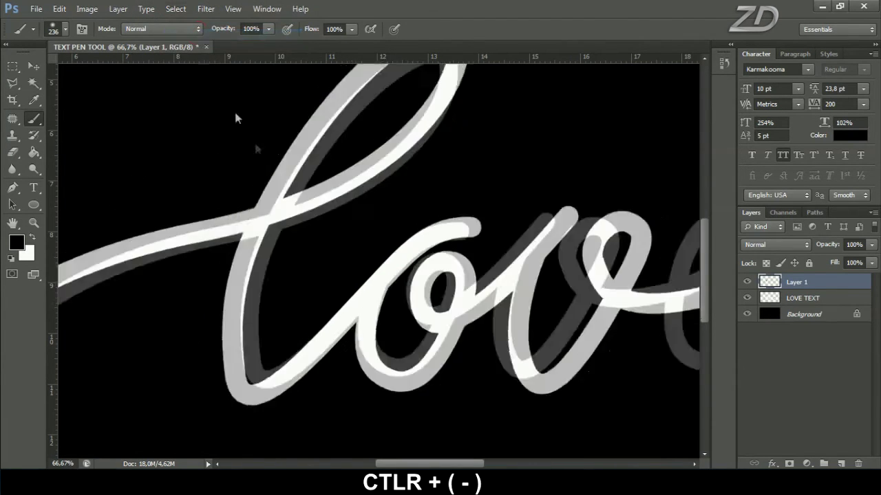
key(ctrl+minus)
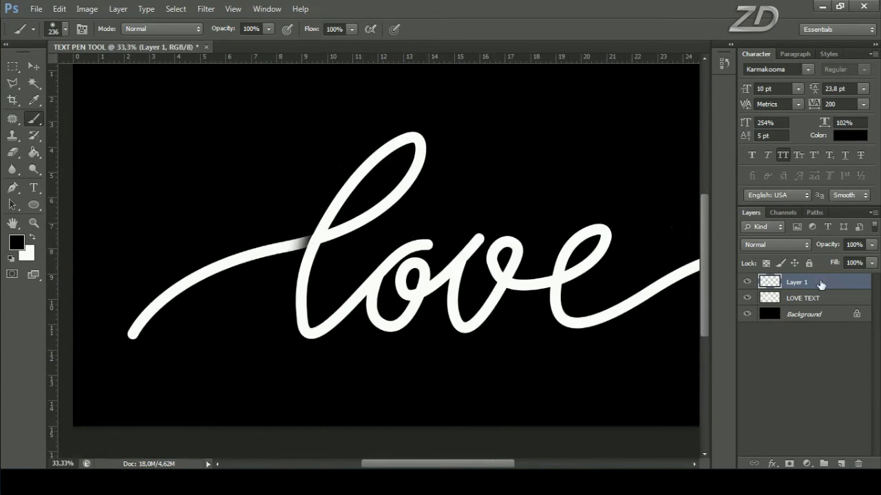
click(841, 464)
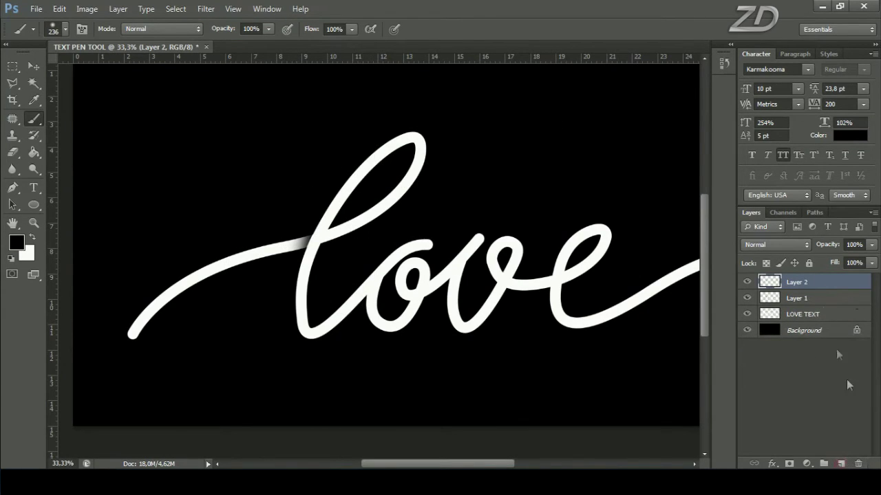
Zoom in and draw a curved pen path following the stroke inside the 'o'.
key(ctrl+plus)
key(ctrl+plus)
drag(475, 289, 438, 255)
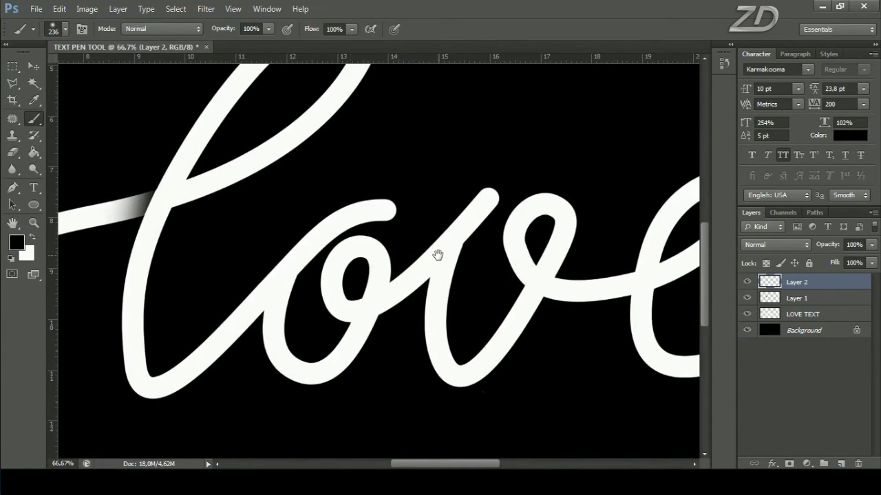
drag(12, 187, 46, 189)
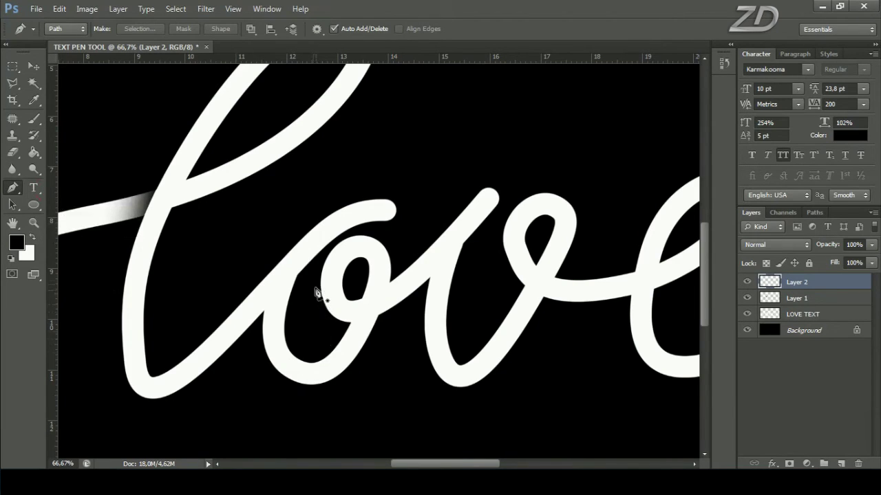
click(367, 279)
drag(321, 361, 284, 389)
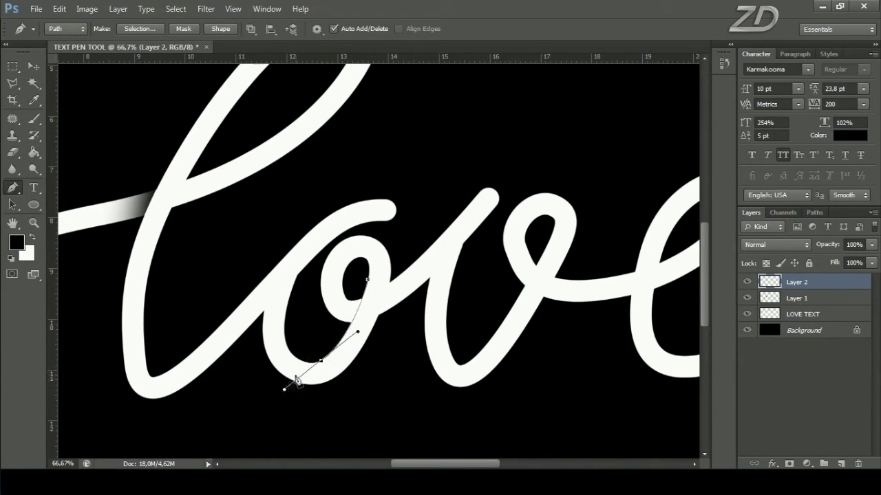
alt+click(320, 362)
drag(298, 324, 295, 318)
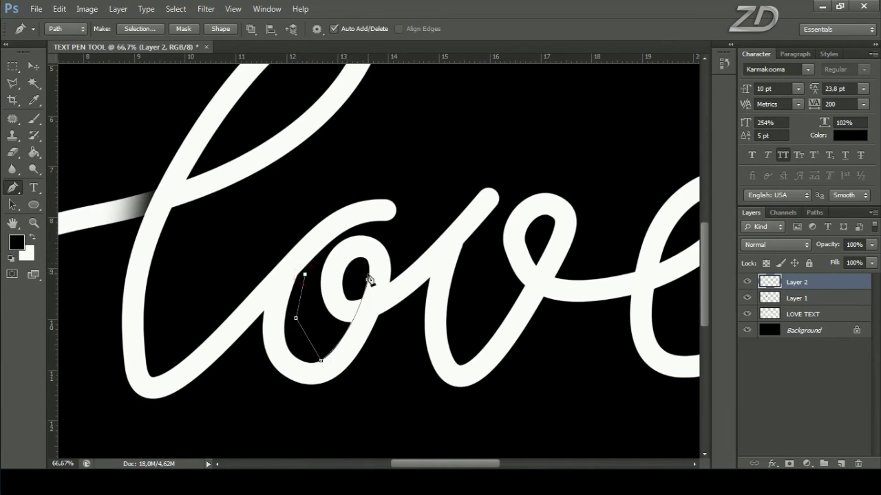
drag(377, 329, 374, 337)
Turn the 'o' path into a selection and paint a soft black shadow inside it.
right_click(413, 179)
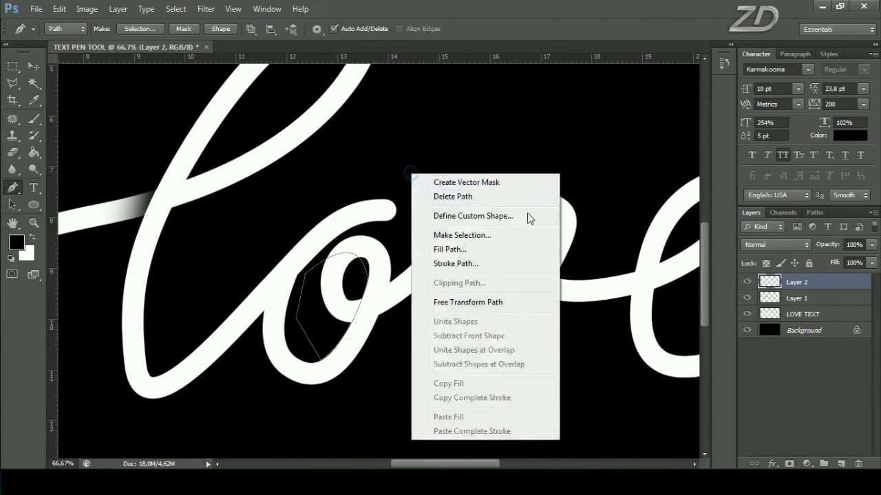
click(495, 239)
click(504, 137)
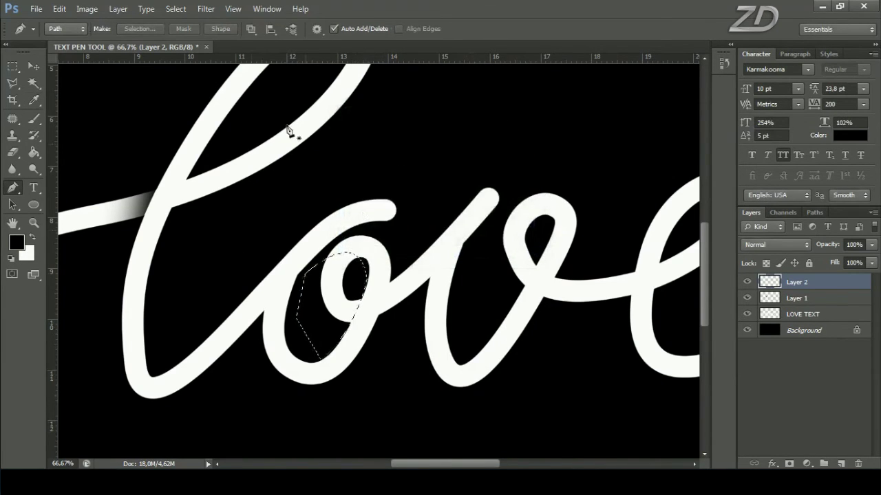
click(36, 120)
click(73, 118)
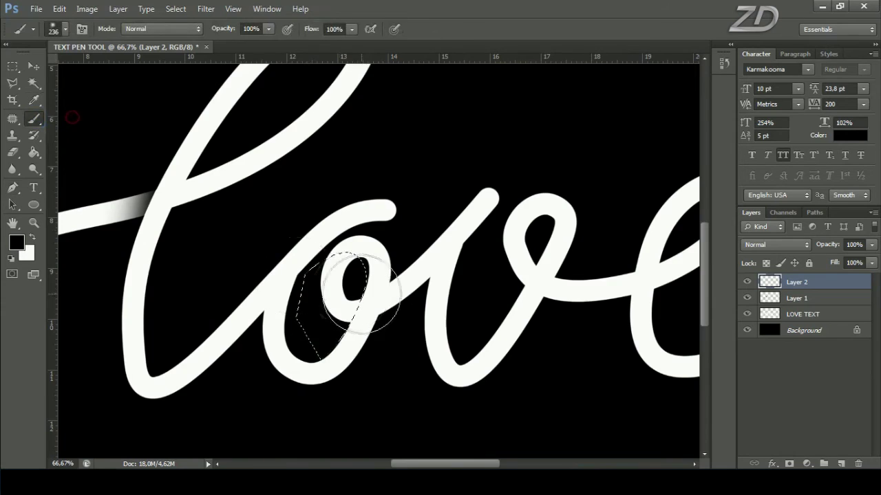
drag(354, 286, 344, 184)
shift+click(410, 170)
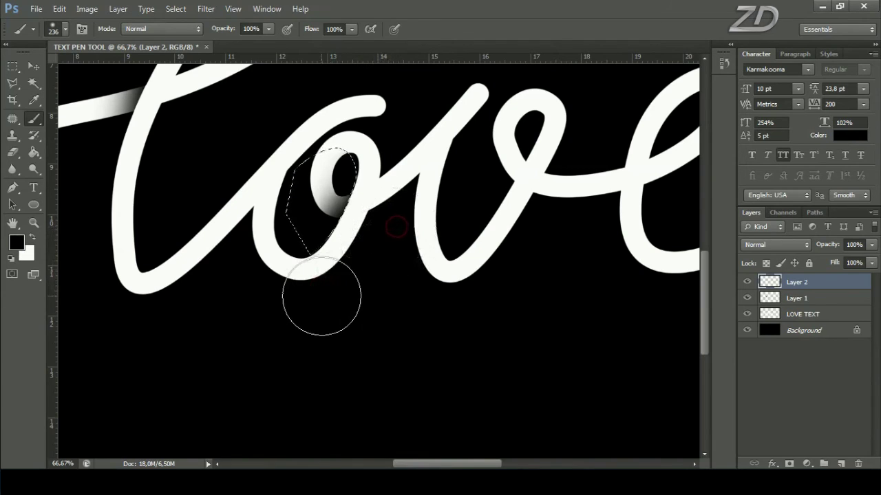
Deselect, zoom out, compare the shading by toggling layers, and add another empty layer.
click(176, 9)
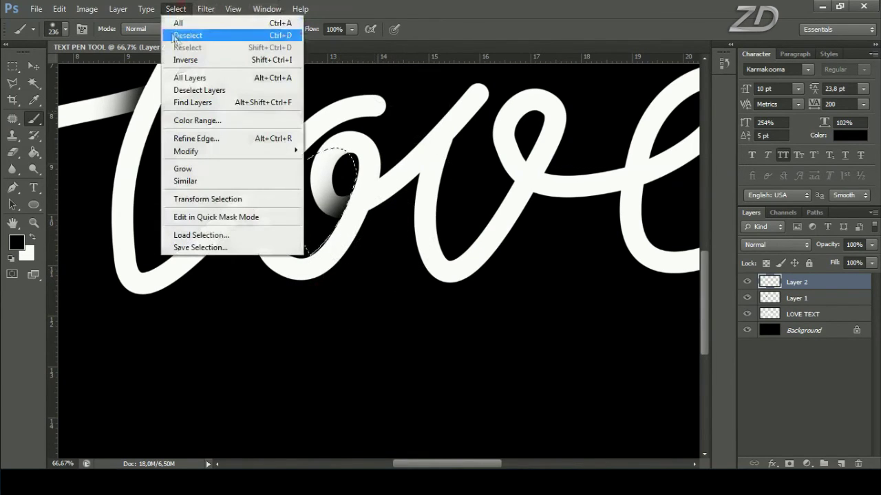
click(196, 35)
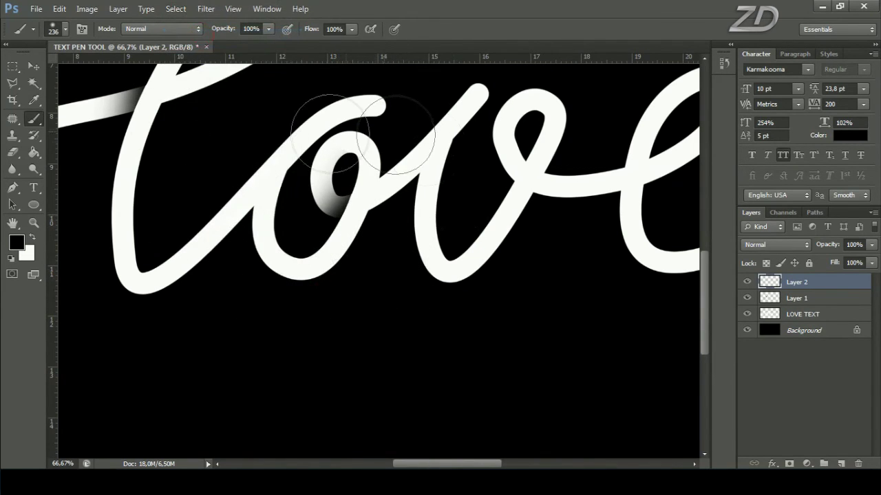
key(ctrl+minus)
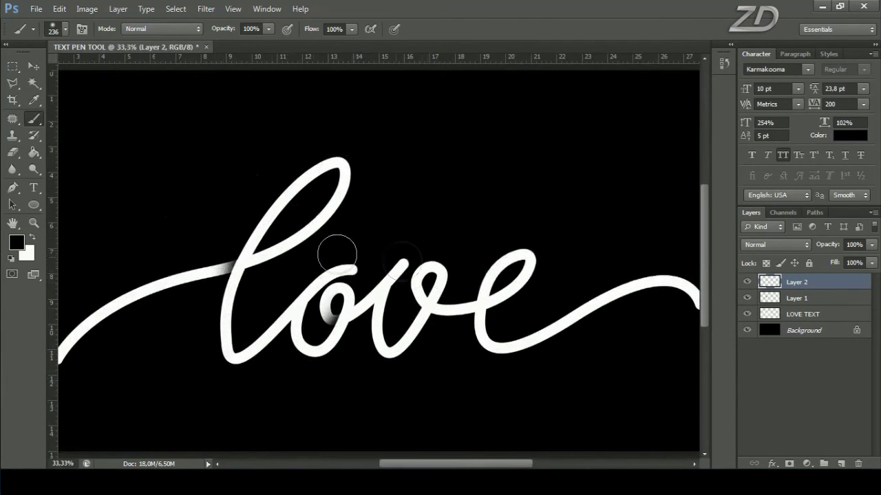
click(748, 281)
click(749, 298)
click(841, 464)
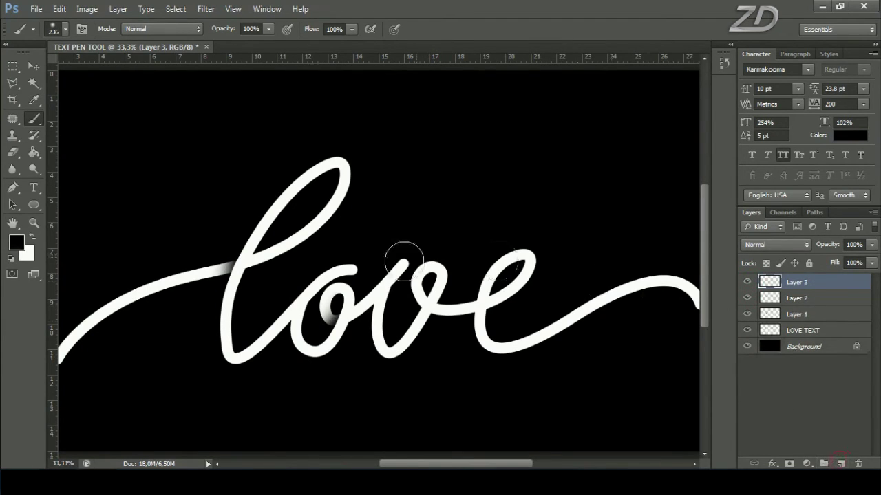
Zoom in and pen-outline the stroke crossing between the 'o' and 'v'.
key(ctrl+plus)
key(ctrl+plus)
drag(422, 305, 295, 177)
click(12, 188)
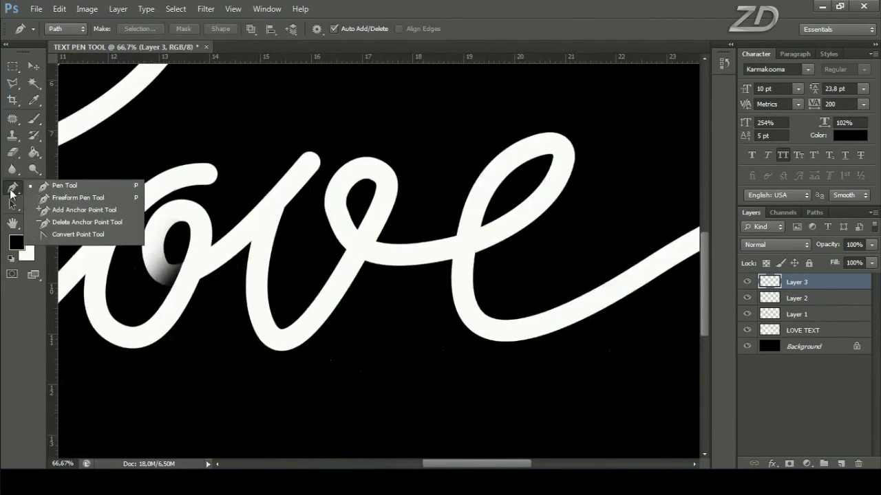
click(54, 188)
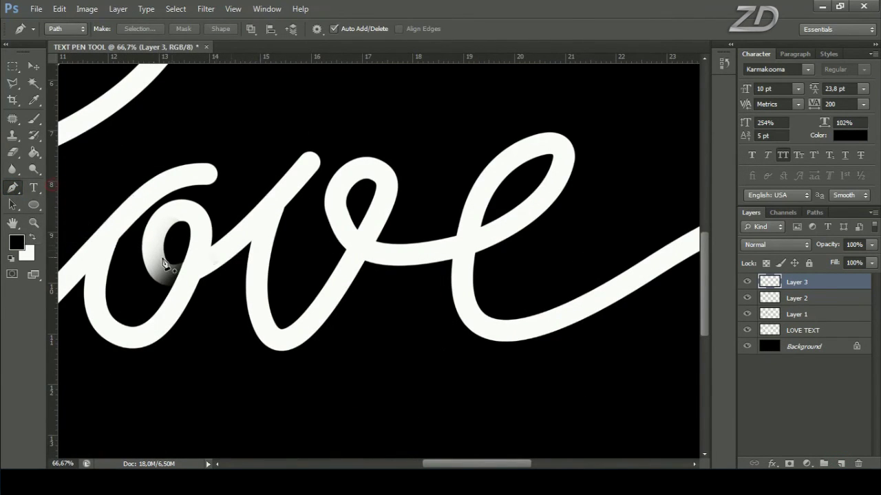
click(288, 203)
drag(212, 272, 182, 296)
drag(205, 340, 229, 339)
click(304, 276)
Make a zero-feather selection from the outline and paint soft black shading on the 'v' crossing.
right_click(335, 150)
click(426, 218)
click(490, 136)
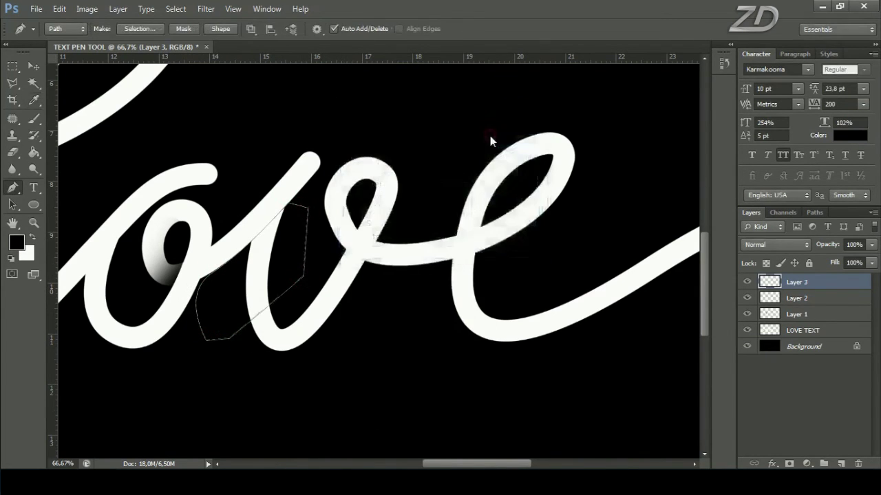
click(33, 118)
click(87, 117)
drag(207, 172, 265, 247)
drag(256, 153, 269, 262)
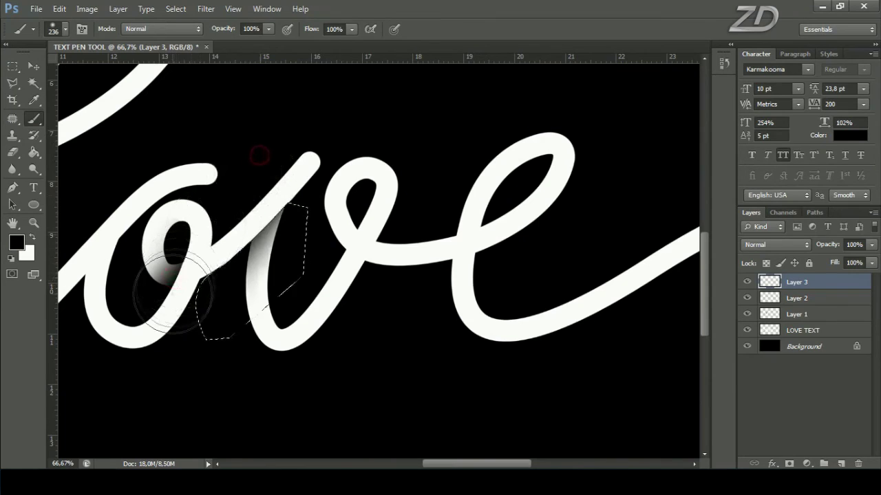
drag(176, 305, 217, 214)
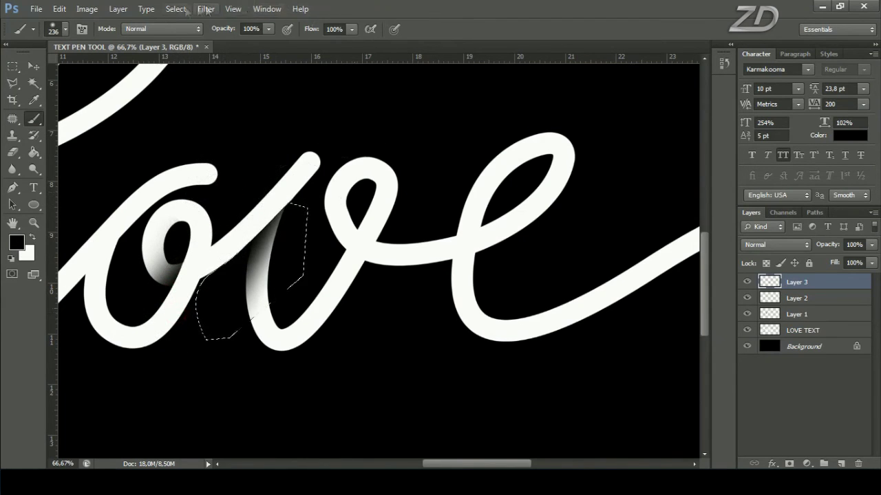
Clear the selection, zoom out, and add a new empty Layer 4.
click(176, 9)
click(191, 36)
key(v)
key(ctrl+minus)
key(ctrl+minus)
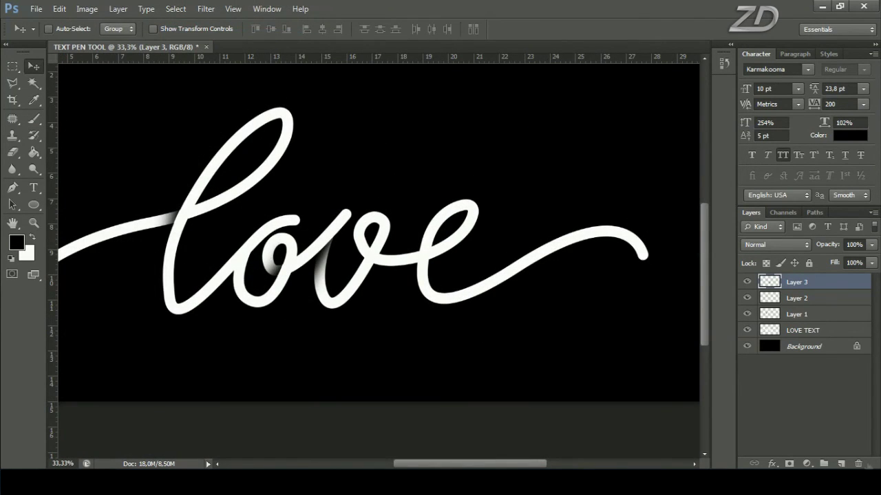
click(840, 465)
Zoom in and draw a closed pen outline around the 'v'-to-'e' crossing.
click(12, 187)
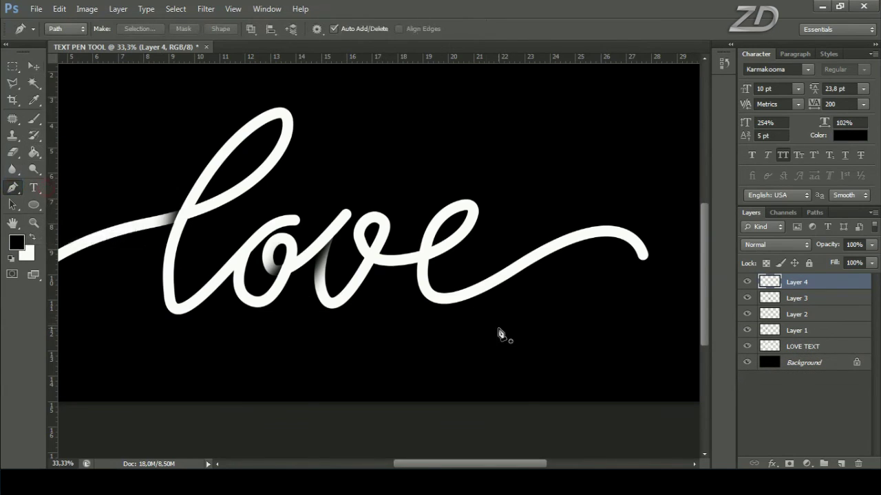
key(ctrl+plus)
key(ctrl+plus)
click(400, 216)
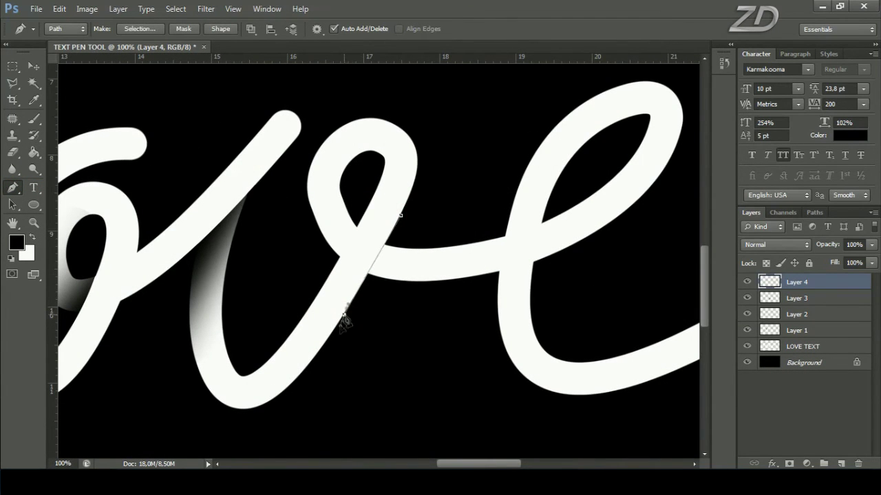
click(401, 349)
click(461, 322)
click(478, 197)
Make a zero-feather selection from it and paint a soft shadow on the strand entering the 'e'.
right_click(449, 168)
click(492, 224)
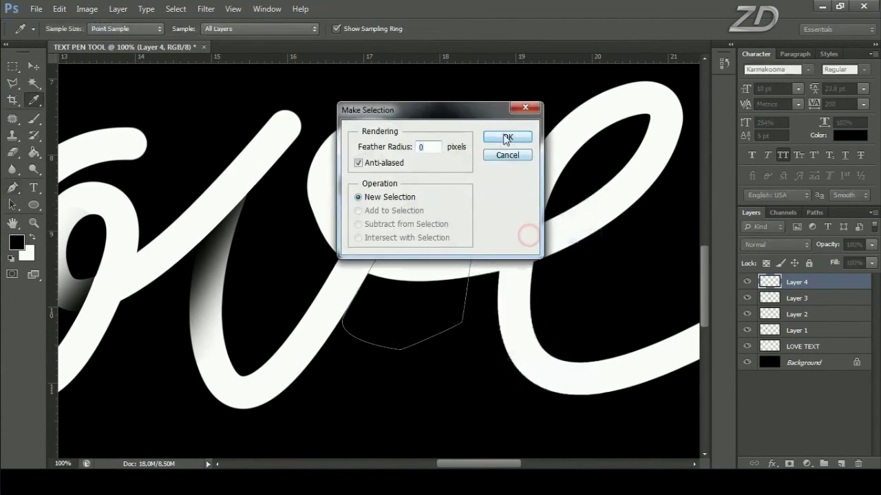
click(507, 138)
click(88, 116)
drag(374, 173, 295, 236)
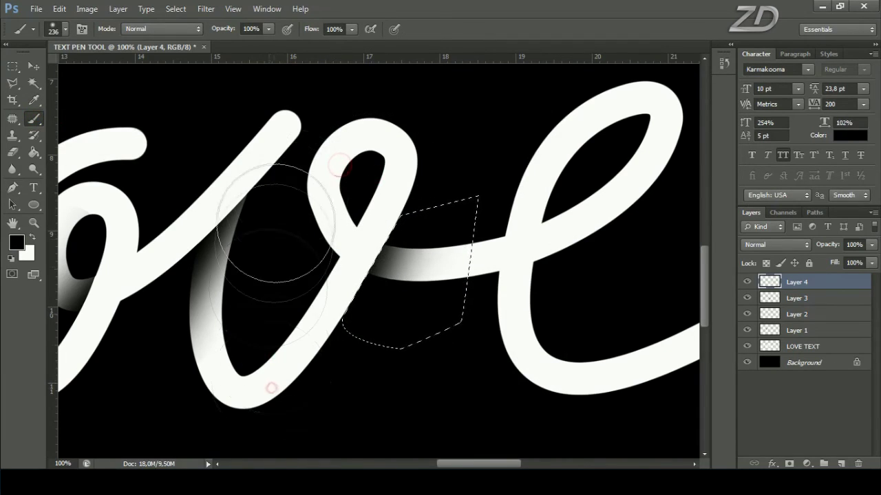
Clear the selection and zoom back in on the 've' letters.
click(175, 8)
click(193, 36)
key(ctrl+minus)
key(ctrl+minus)
key(ctrl+minus)
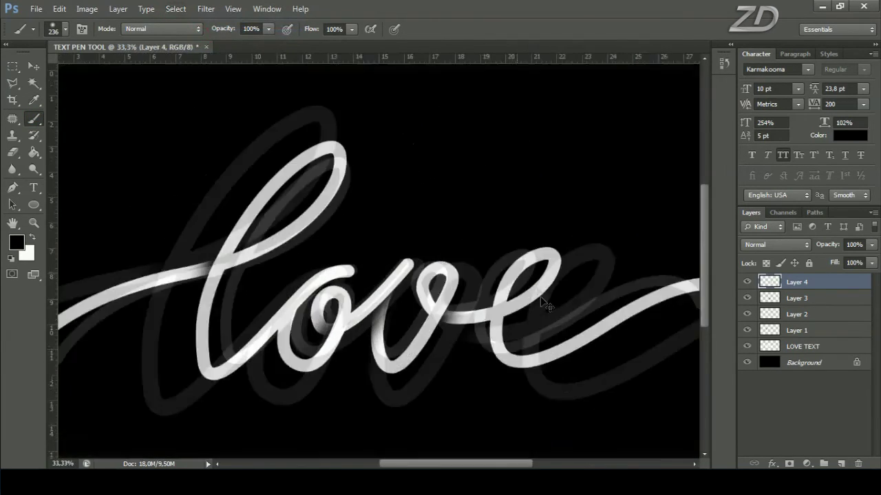
key(ctrl+plus)
key(ctrl+plus)
click(12, 188)
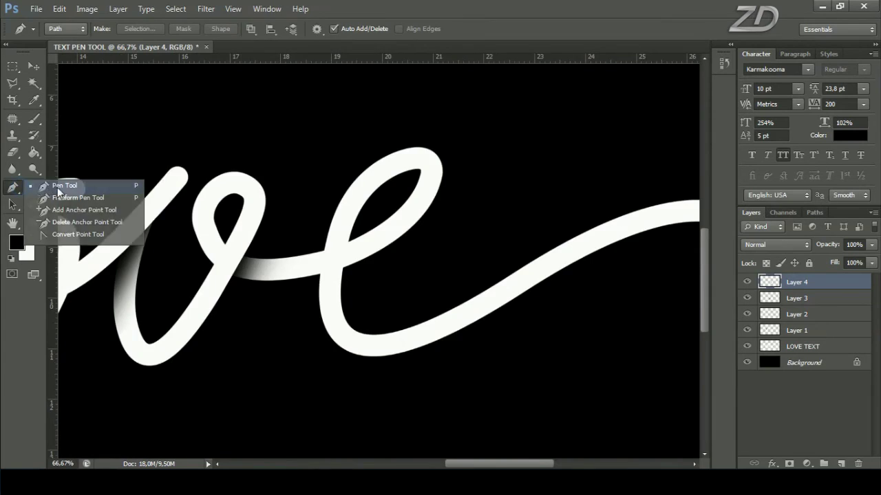
Pen-outline the 'e' loop crossing and convert the outline into a selection.
drag(348, 261, 264, 235)
click(272, 195)
drag(256, 274, 263, 313)
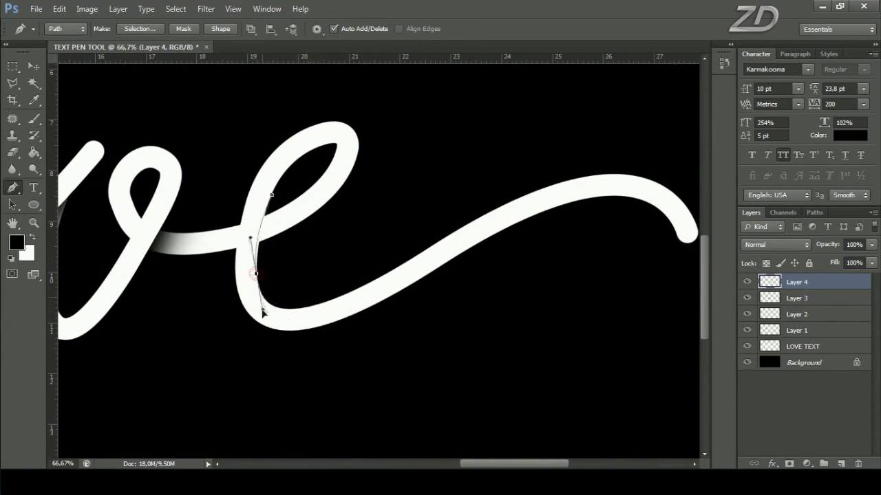
alt+click(256, 274)
click(339, 243)
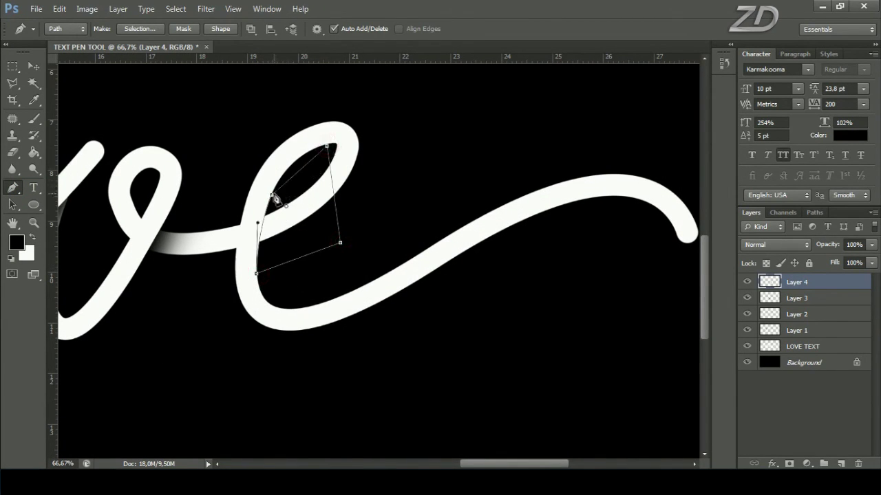
right_click(360, 142)
click(403, 207)
key(Return)
On a new Layer 5, paint a soft black shadow in the 'e', then deselect and zoom out.
right_click(34, 119)
click(82, 117)
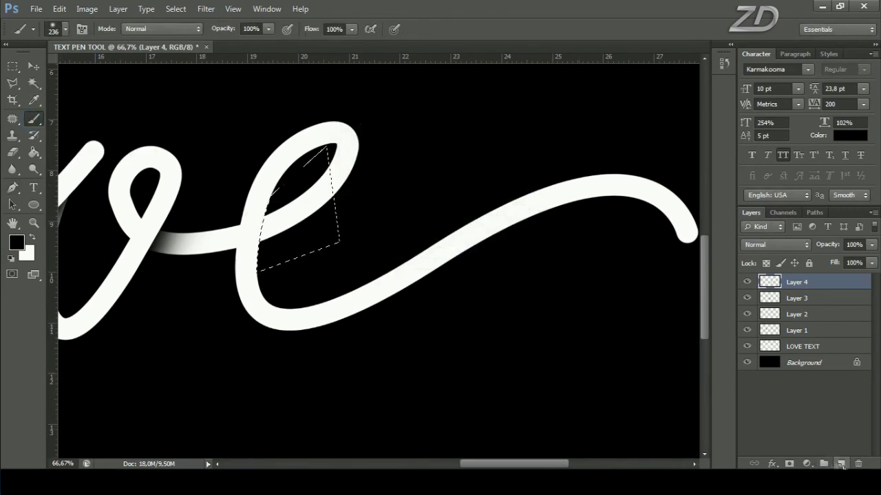
click(841, 463)
drag(256, 187, 199, 185)
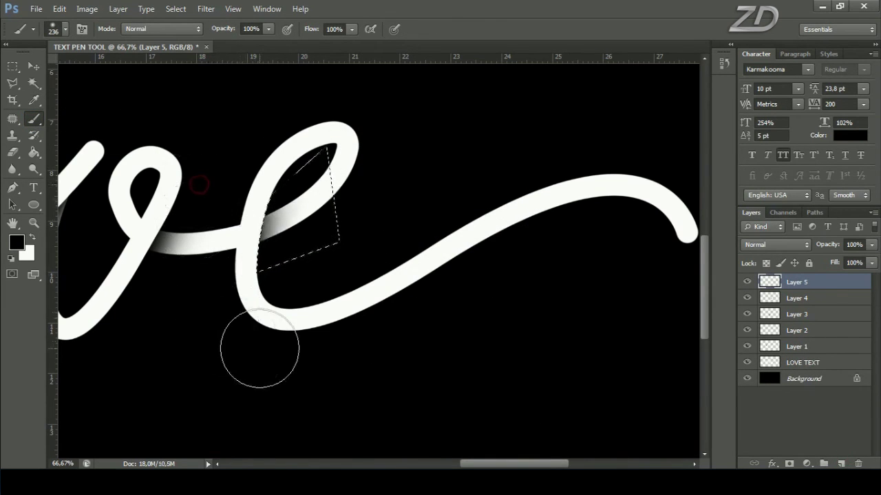
click(176, 9)
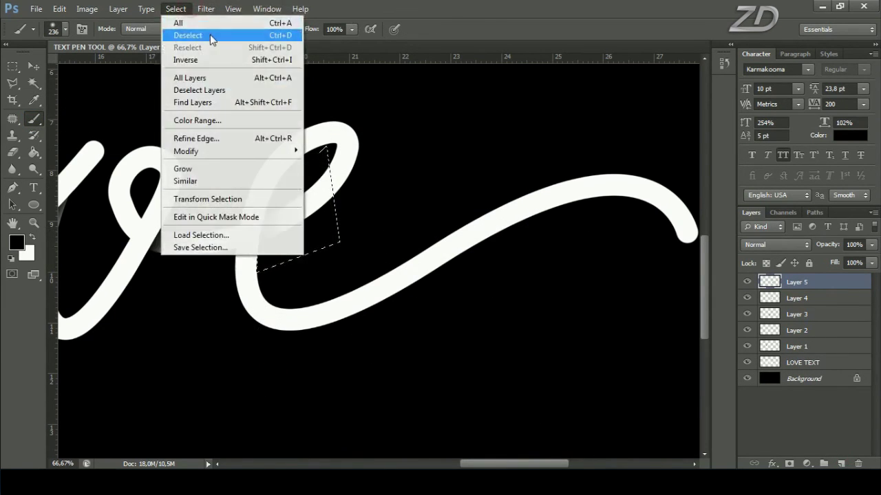
click(211, 35)
key(ctrl+minus)
key(ctrl+minus)
key(ctrl+minus)
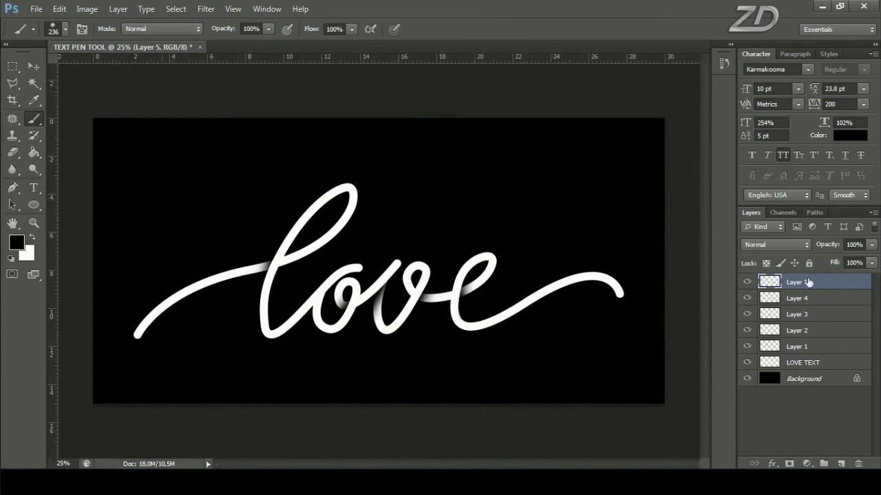
Toggle the visibility of Layers 5 down to 1 to check each shadow.
click(747, 281)
click(747, 298)
click(748, 298)
click(747, 314)
click(747, 314)
click(747, 330)
click(749, 349)
Merge Layers 1–5 into one layer and rename it SHADOW.
shift+click(801, 348)
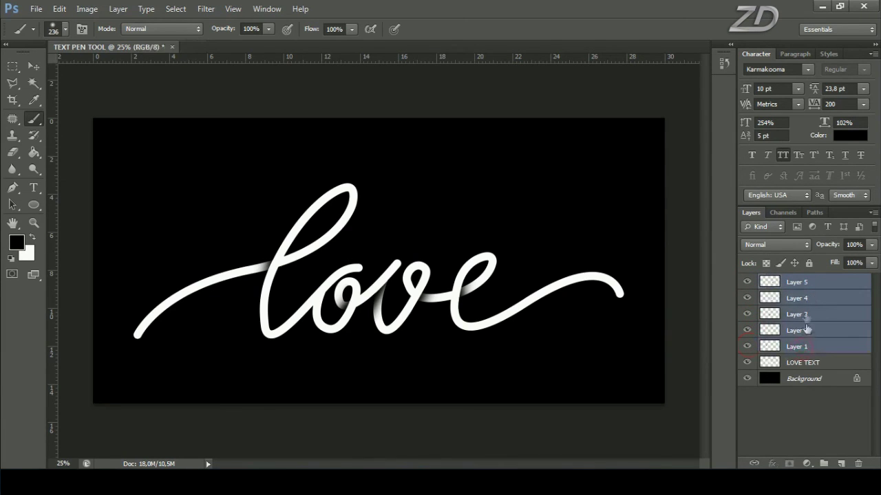
right_click(800, 282)
click(705, 313)
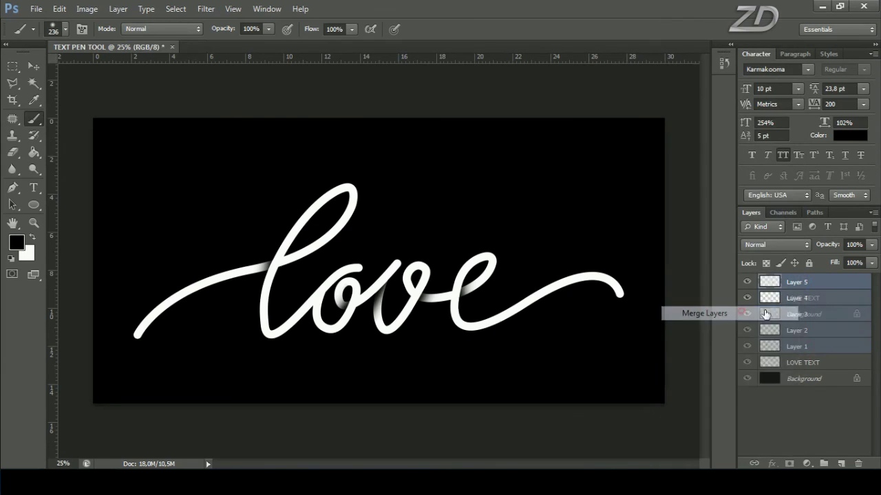
click(747, 283)
click(747, 282)
double_click(799, 282)
text(EOW)
key(Return)
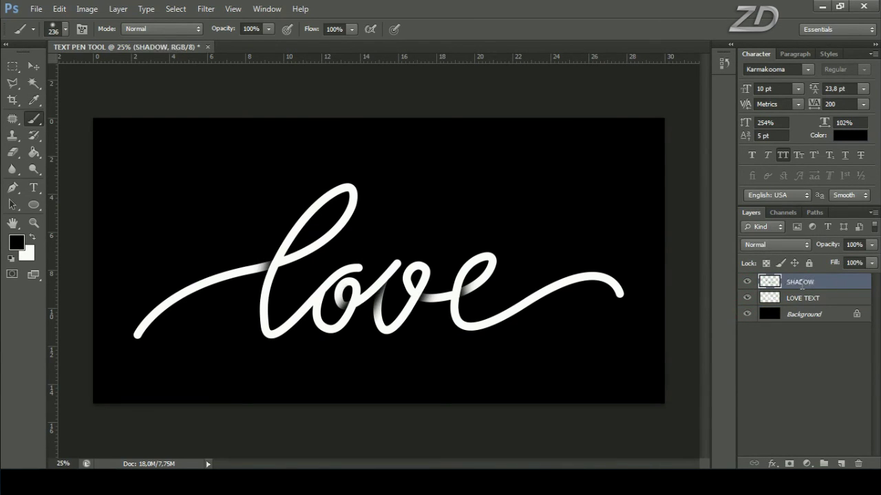
Create Group 1, move SHADOW and LOVE TEXT into it, collapse it and name it TEXT BRUSH AND PEN TOOL.
click(824, 462)
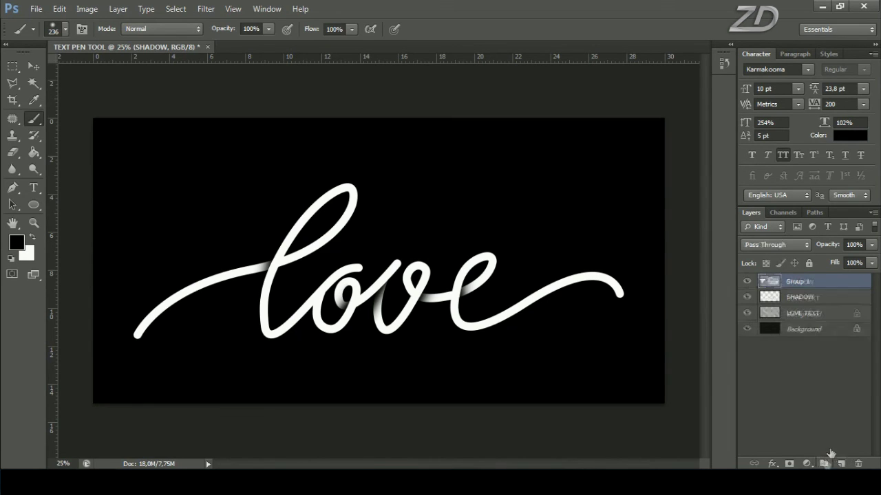
click(805, 301)
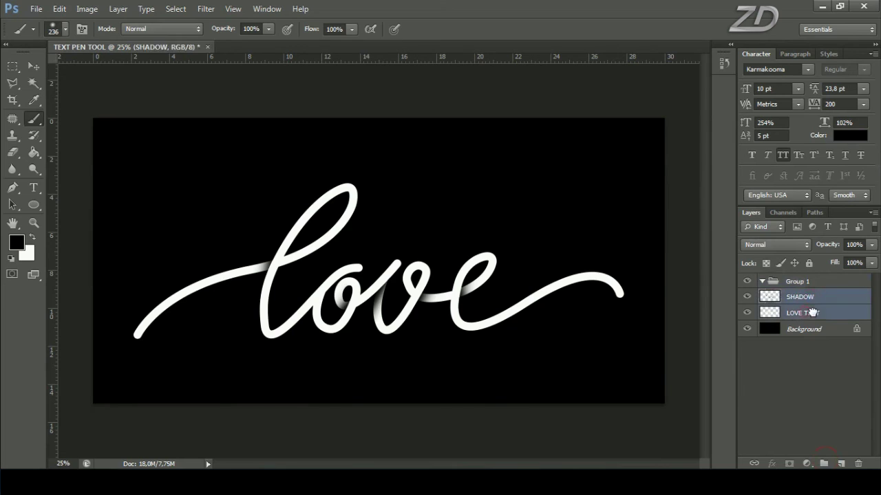
drag(812, 300, 805, 282)
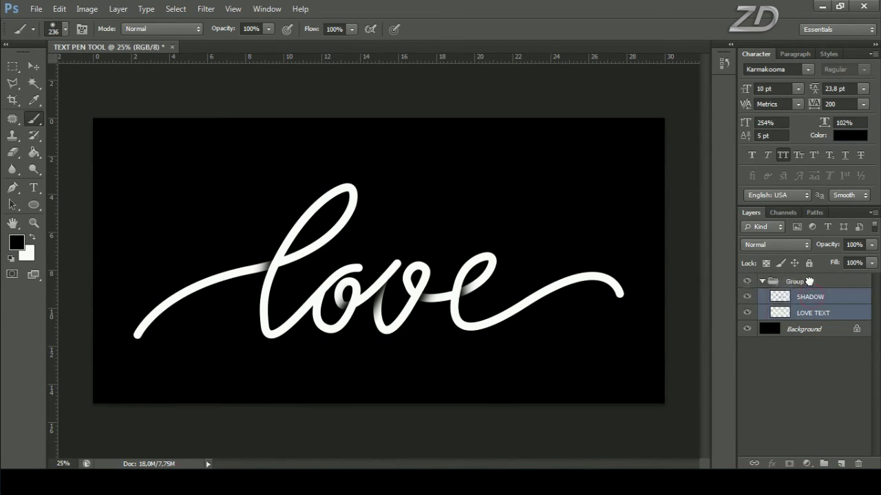
click(761, 282)
double_click(796, 281)
text(TEXT BR)
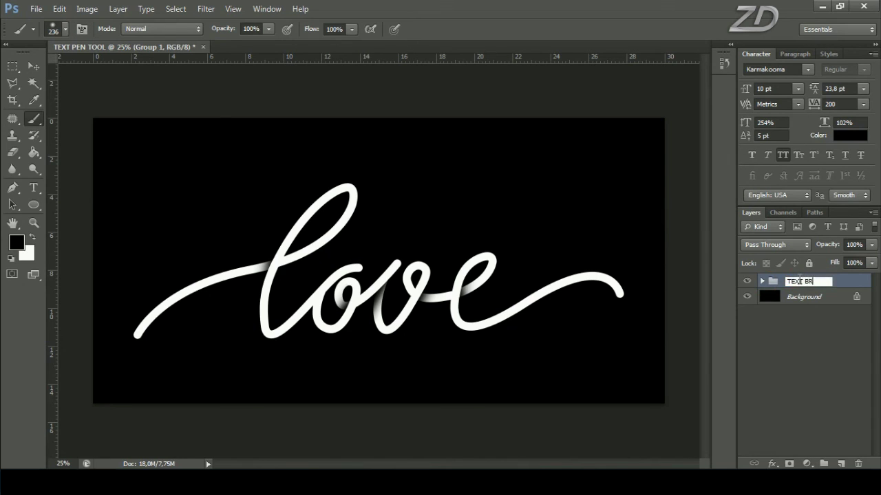
text(USH AND PEN TOOL)
key(Return)
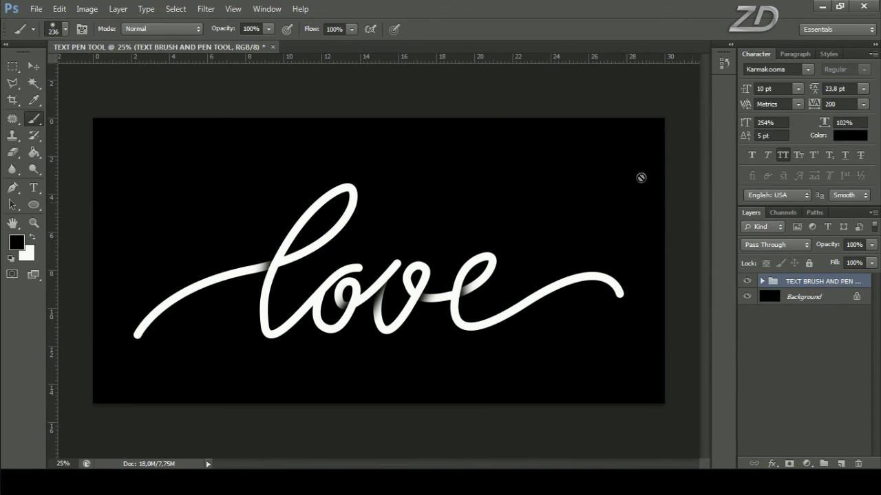